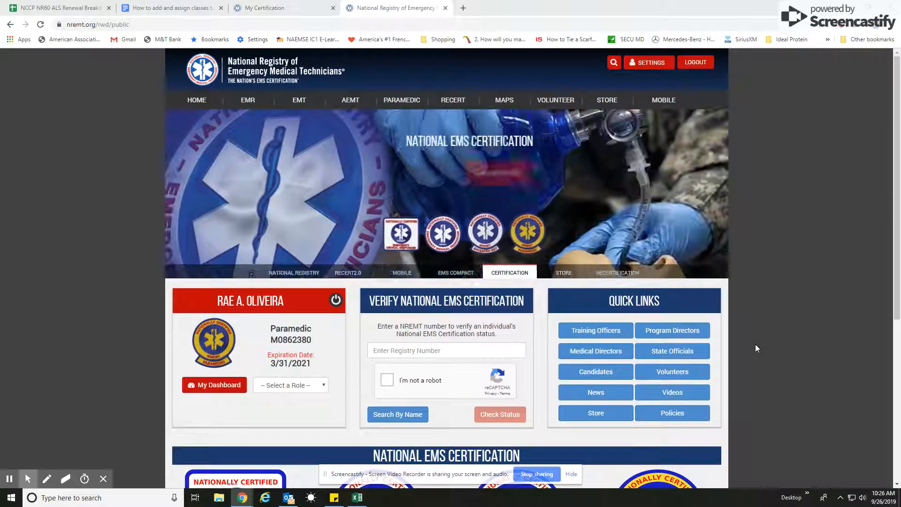
- Examine the renewal application correlation entries for national, local and individual hours in the NCCP NR60 ALS Renewal Breakdown spreadsheet
left_click(59, 8)
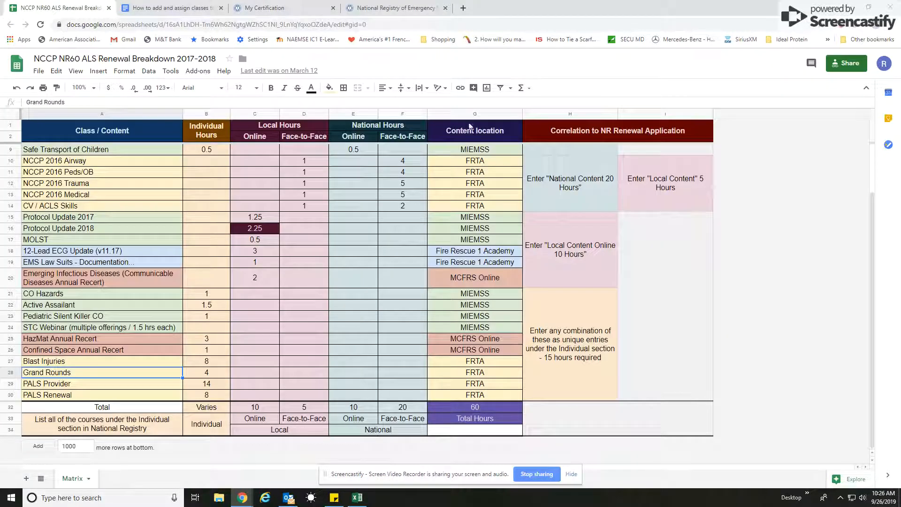
scroll(827, 266, "up", 2)
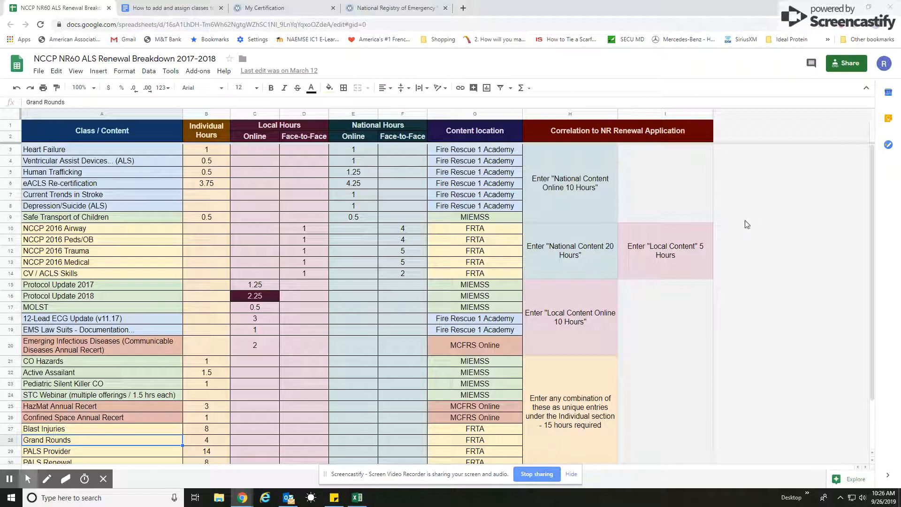
left_click(599, 186)
left_click(564, 182)
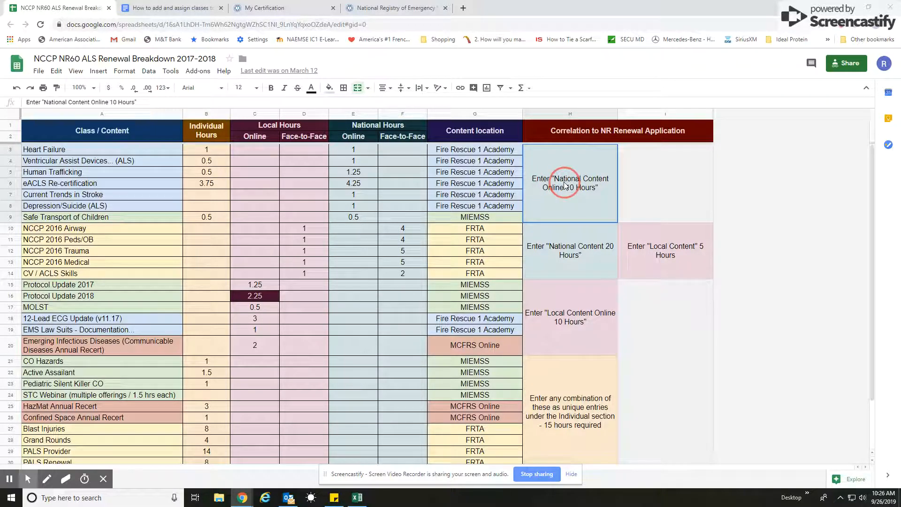
left_click(570, 252)
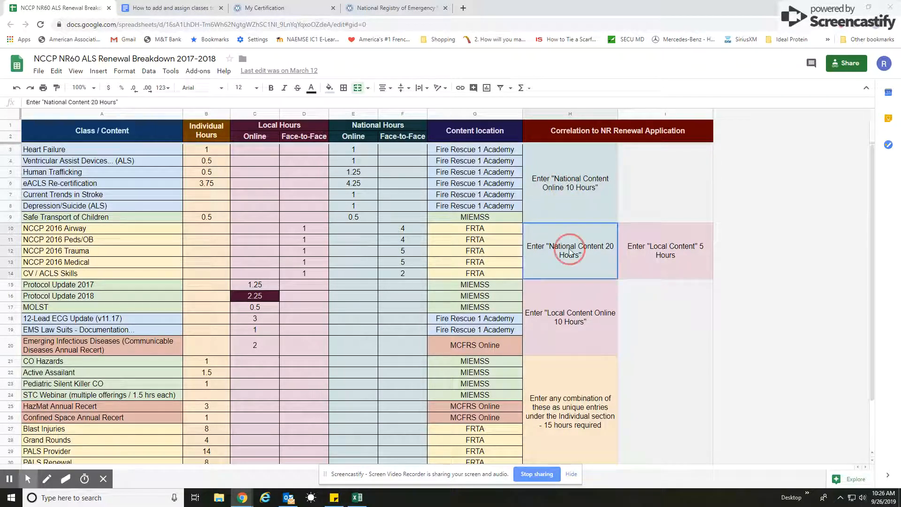
left_click(678, 251)
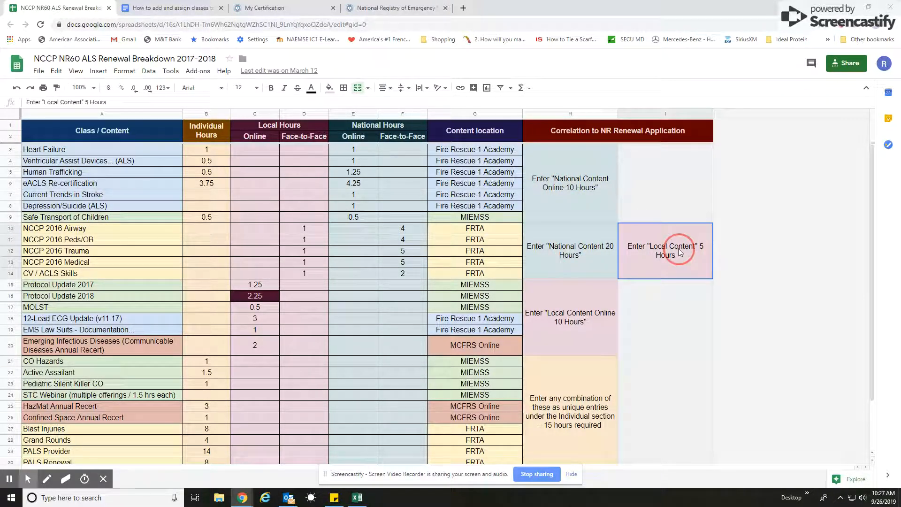
left_click(559, 317)
left_click(568, 400)
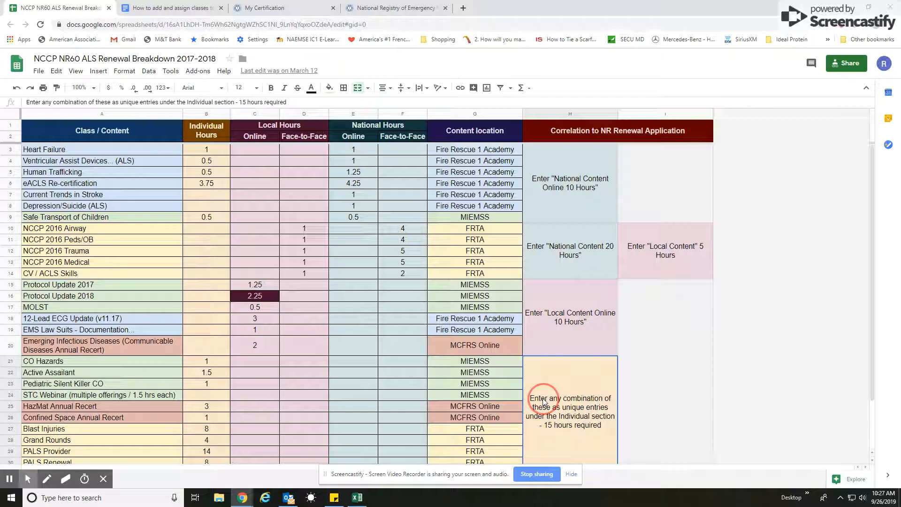
mouse_move(556, 303)
left_mouse_down()
mouse_move(101, 310)
mouse_move(566, 303)
left_mouse_up()
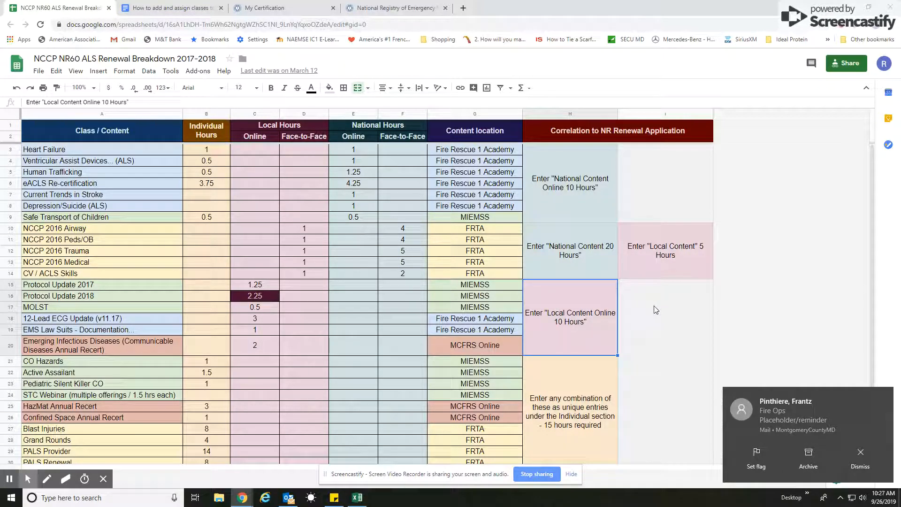
left_click(886, 397)
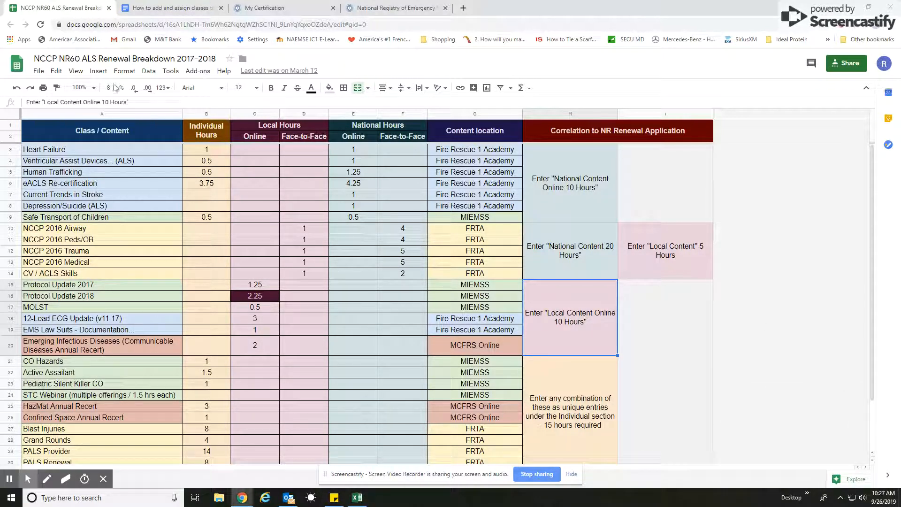
- Read the instructions for adding NCCP National and Local courses in the NREMT transcript how-to document
left_click(150, 9)
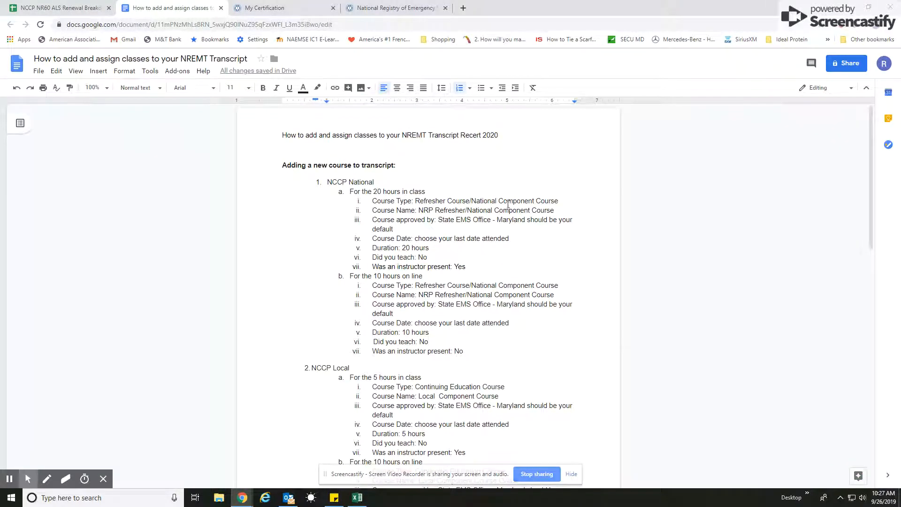
scroll(529, 210, "down", 1)
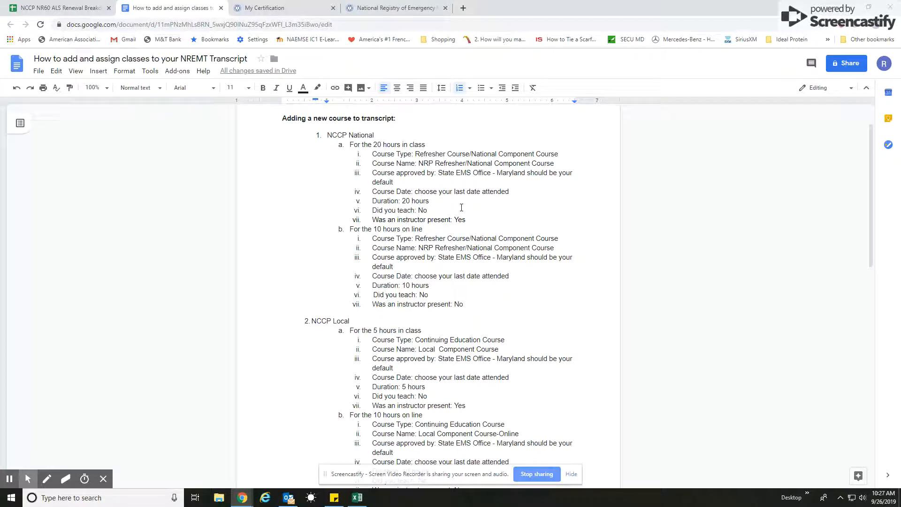
left_click(275, 13)
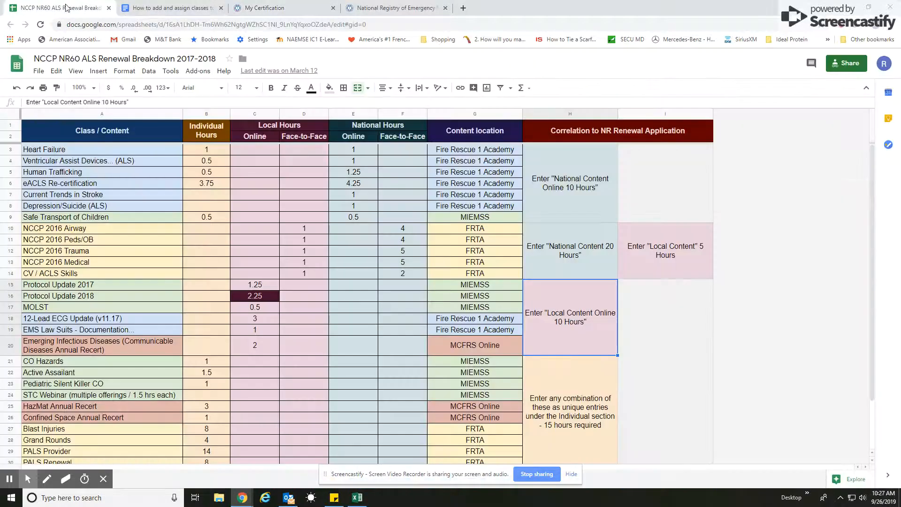
- Return to the breakdown spreadsheet and check how the NCCP 2016 classes correlate to the national and local content entries
left_click(60, 7)
left_click(582, 256)
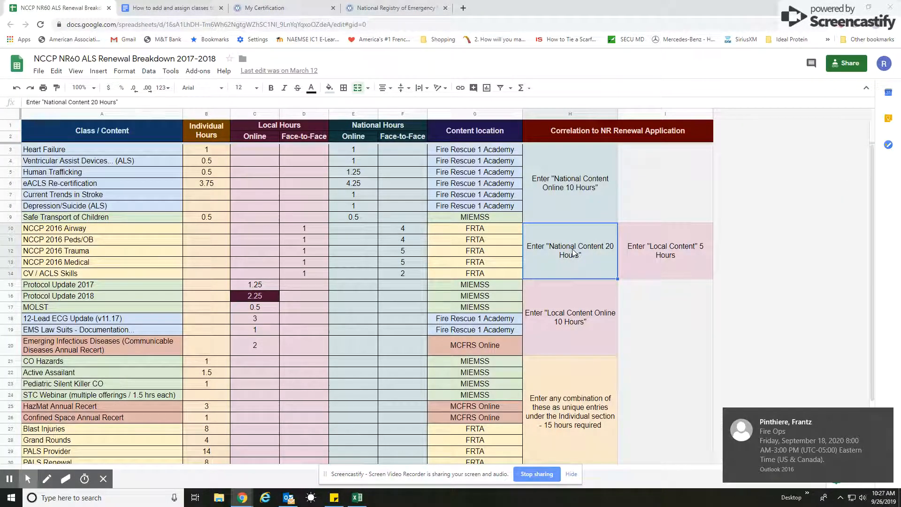
left_click(569, 221)
left_click(149, 275)
left_click(148, 261)
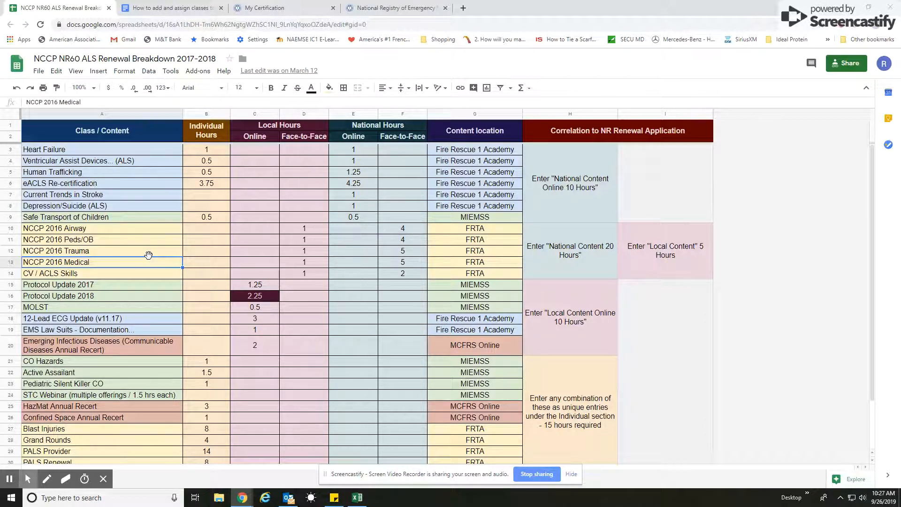
left_click(566, 261)
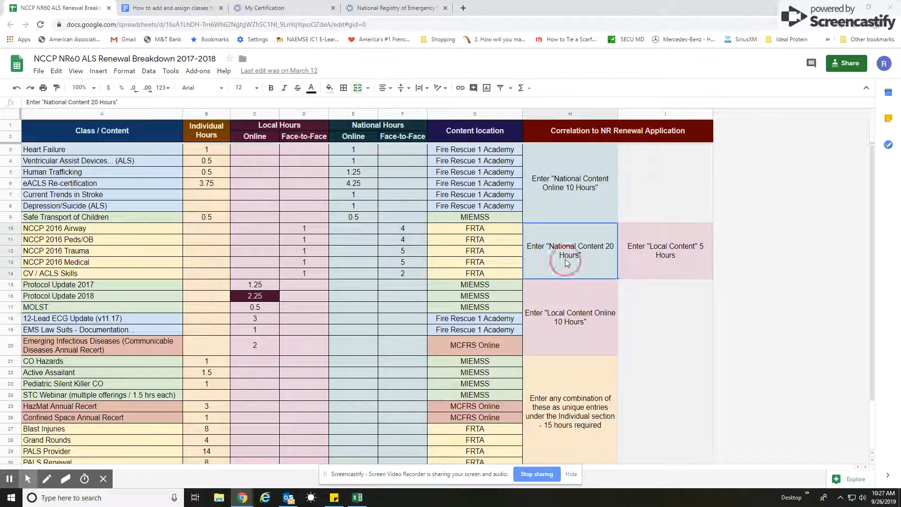
left_click(660, 257)
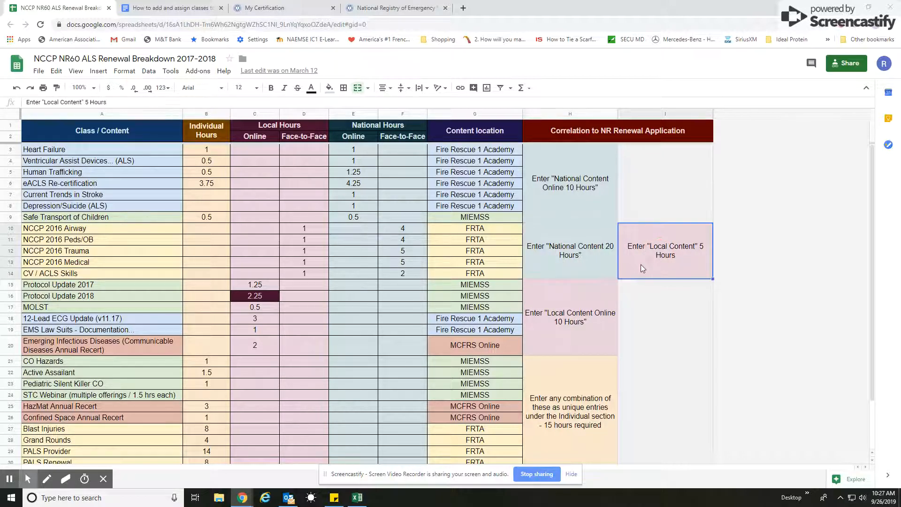
left_click(599, 301)
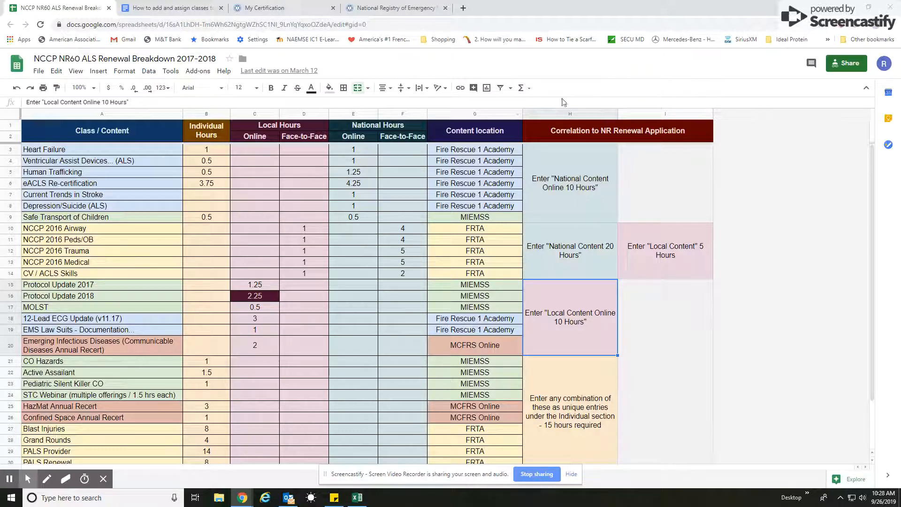
- Look over the certification dashboard and show the Recert2.0 banner on the National Registry home page
left_click(287, 11)
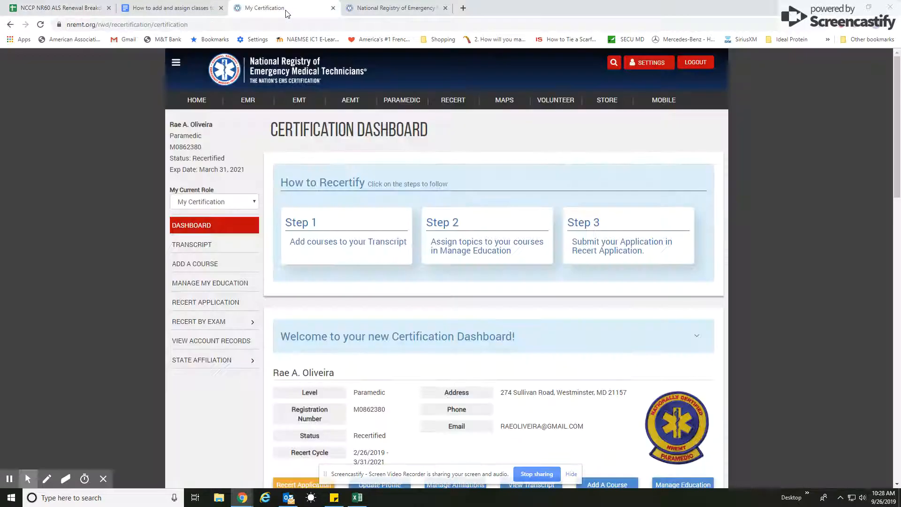
left_click(382, 8)
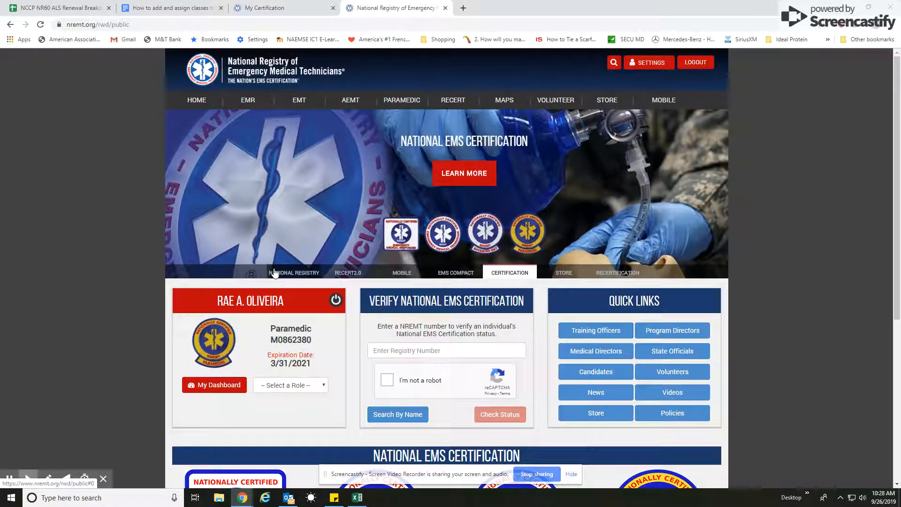
left_click(318, 276)
left_click(357, 273)
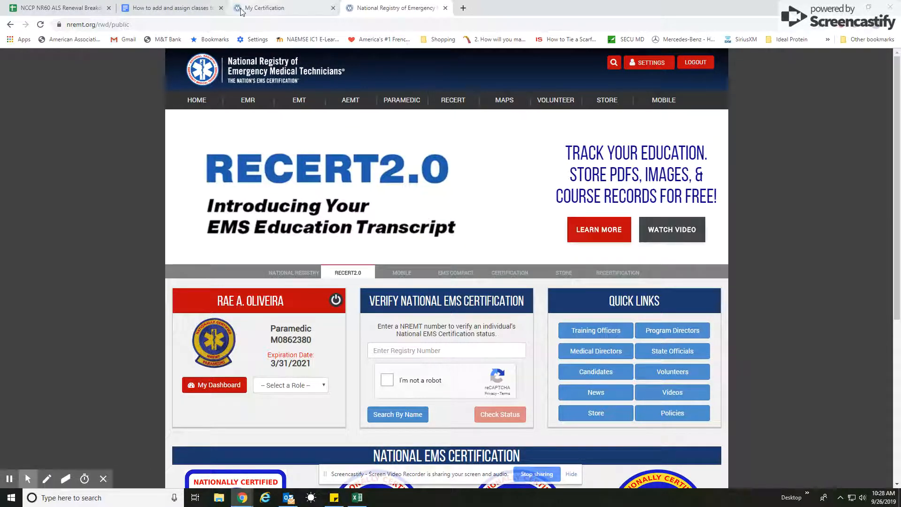
- From the certification dashboard, open the professional transcript through Step 1 and start adding a new course
left_click(265, 8)
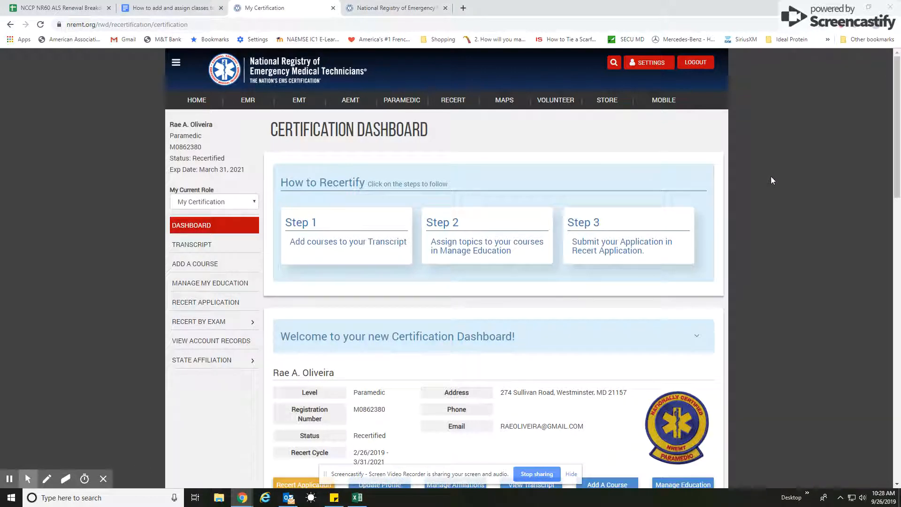
left_click(201, 226)
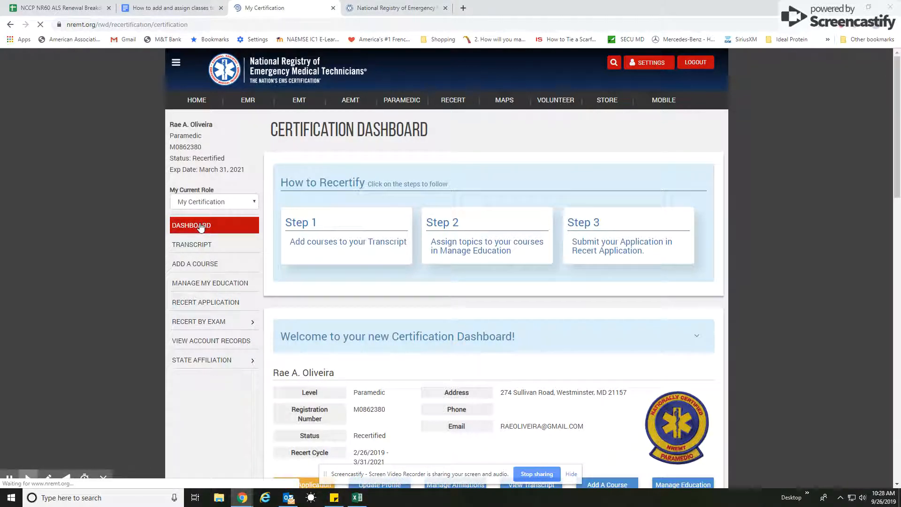
left_click(340, 241)
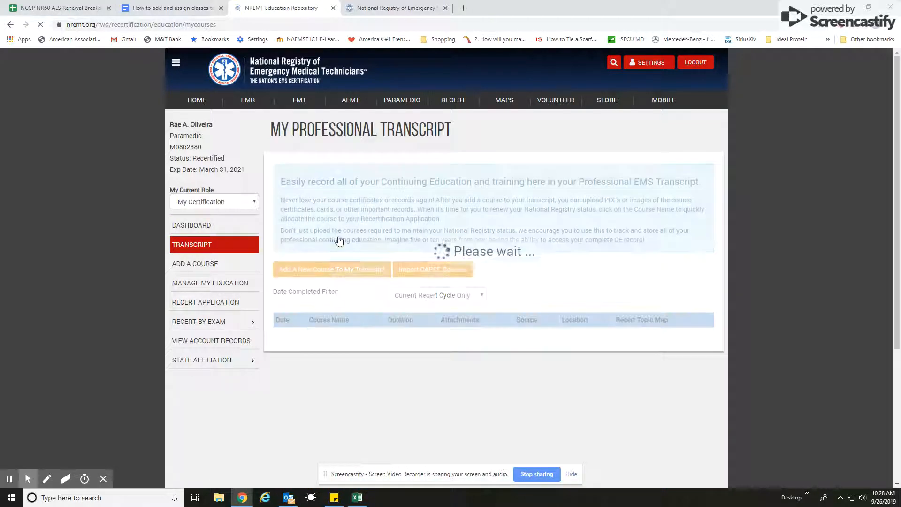
left_click(313, 272)
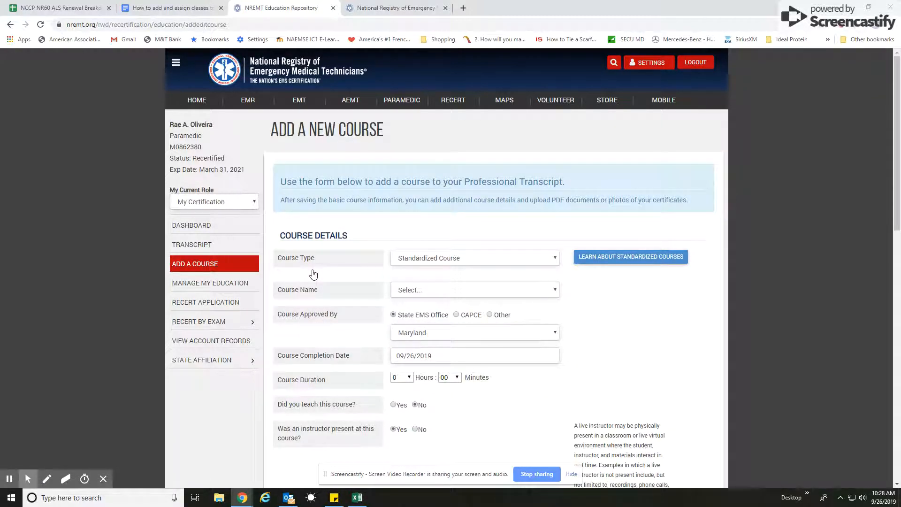
- Fill in the course details with type Refresher Course/National Component Course, name NRP Refresher/National Component Course and a 20-hour duration
left_click(552, 257)
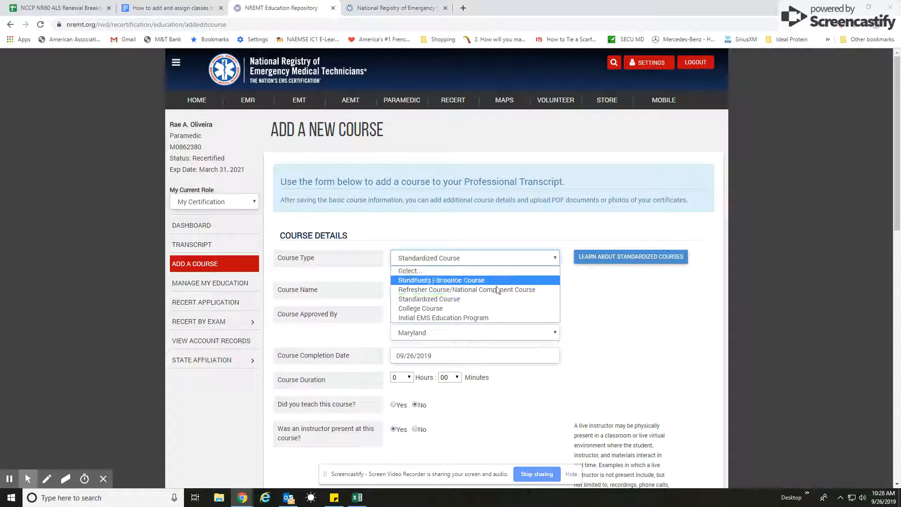
left_click(498, 290)
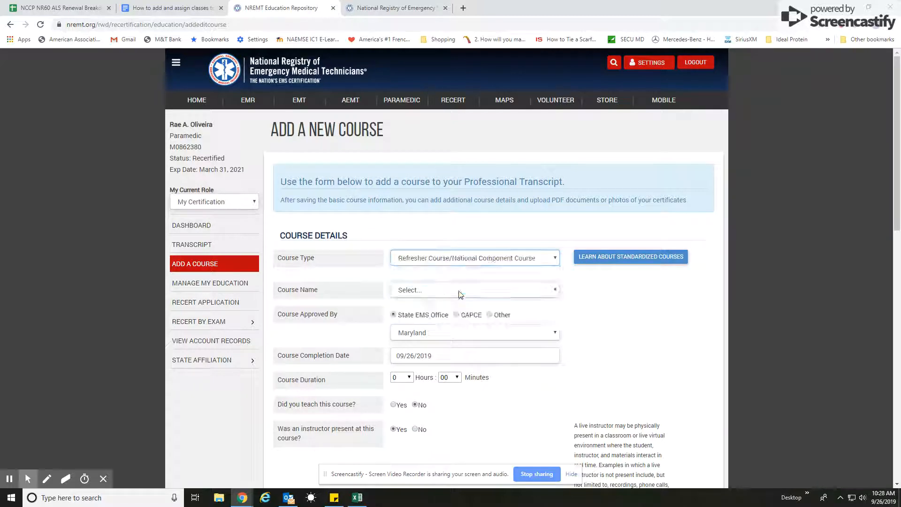
left_click(553, 290)
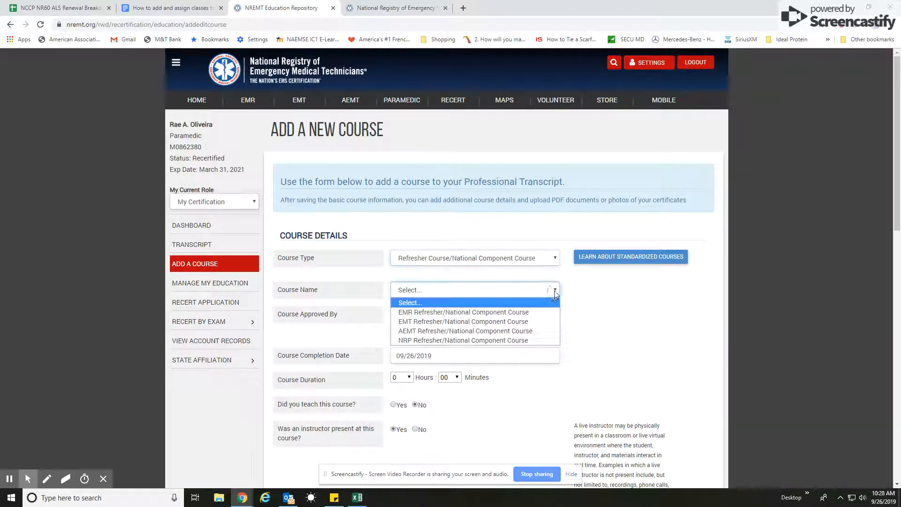
left_click(438, 341)
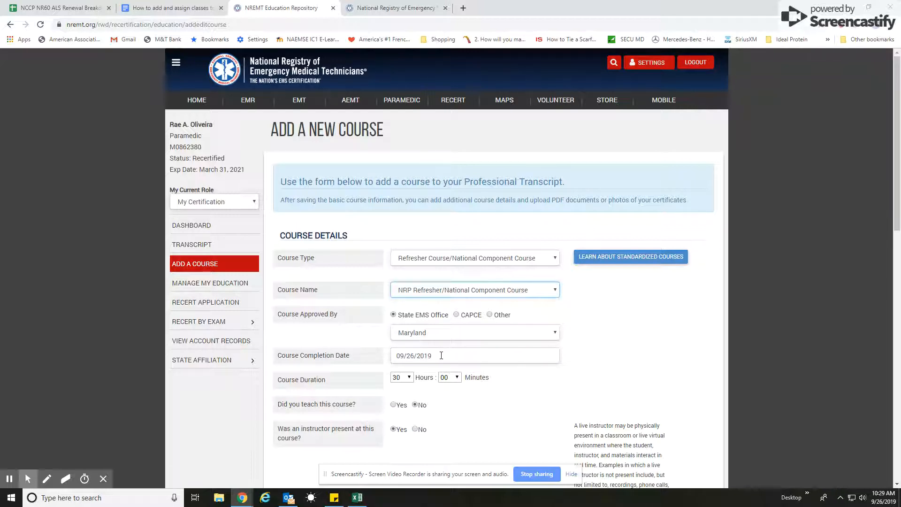
left_click(409, 377)
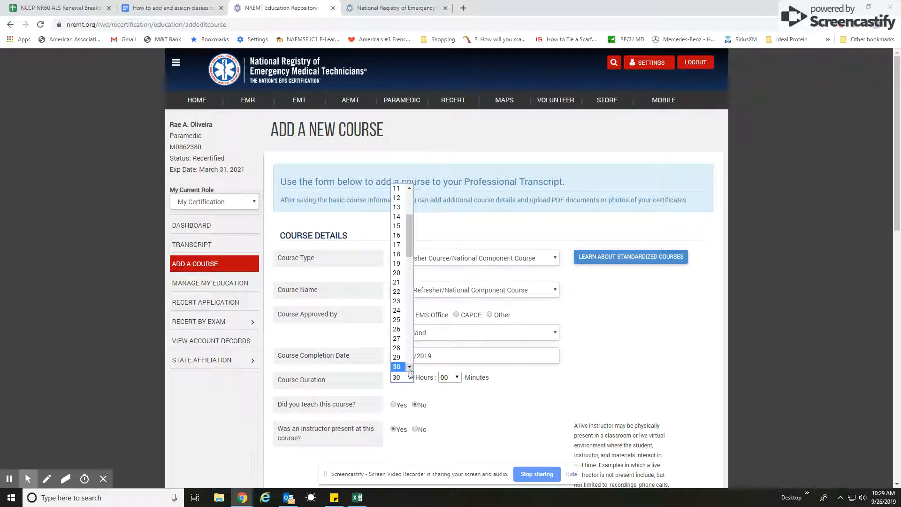
left_click(399, 274)
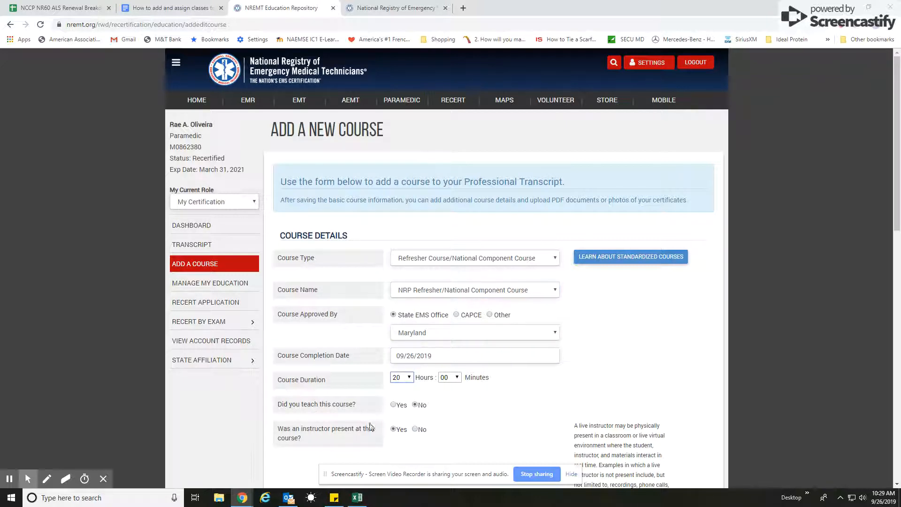
- Set the course location's city to Gaithersburg, keeping Maryland as the state
scroll(354, 427, "down", 1)
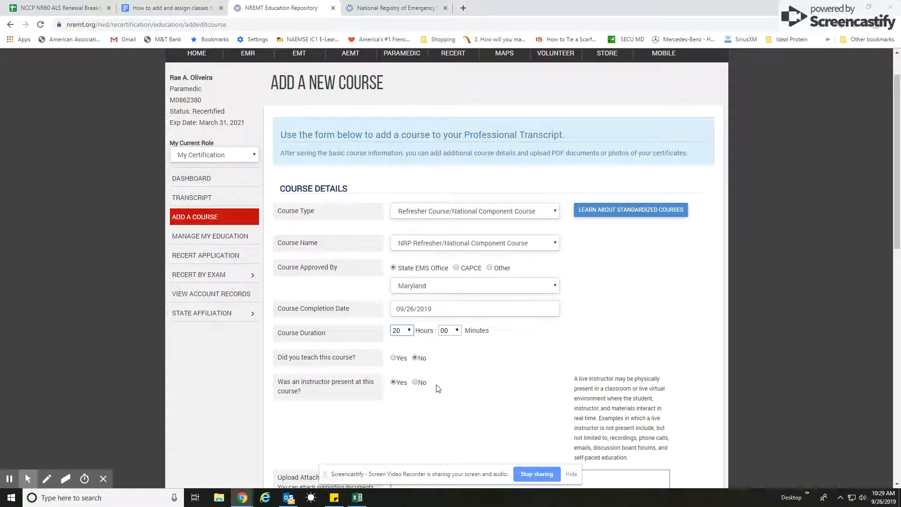
scroll(442, 382, "down", 4)
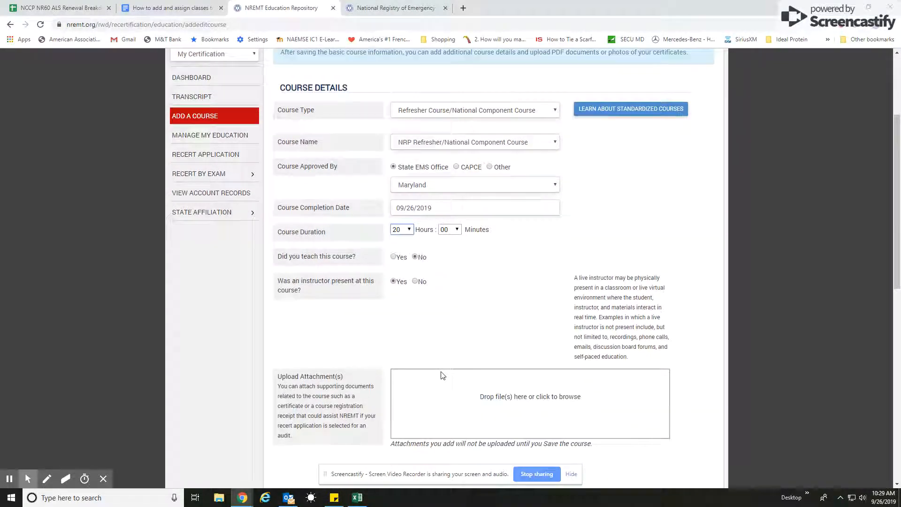
scroll(442, 375, "down", 2)
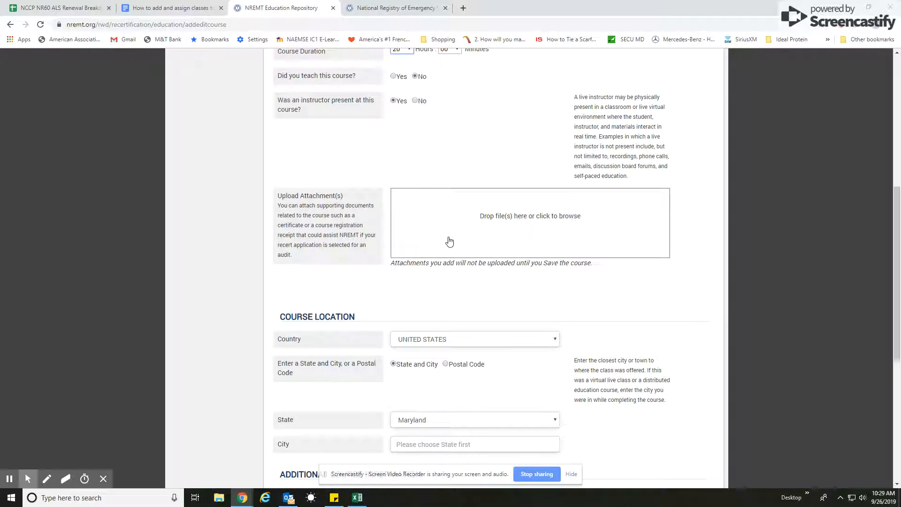
scroll(544, 264, "down", 3)
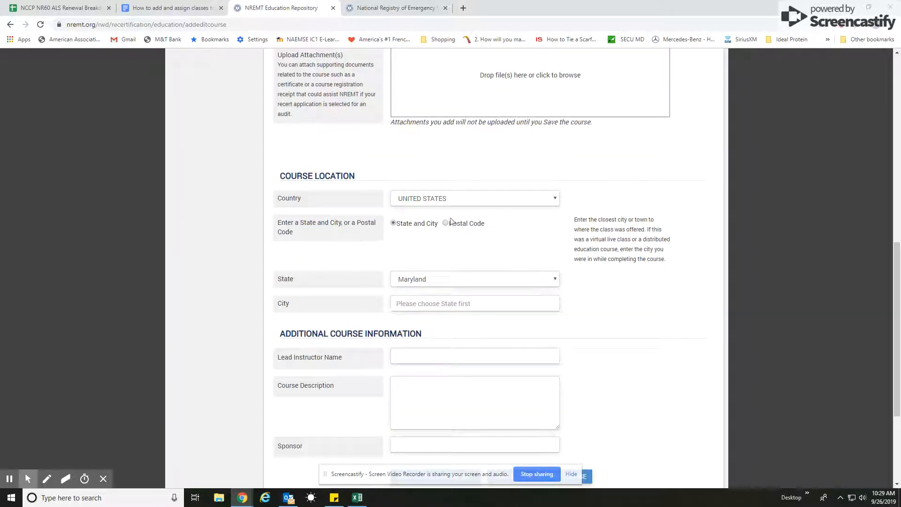
left_click(409, 308)
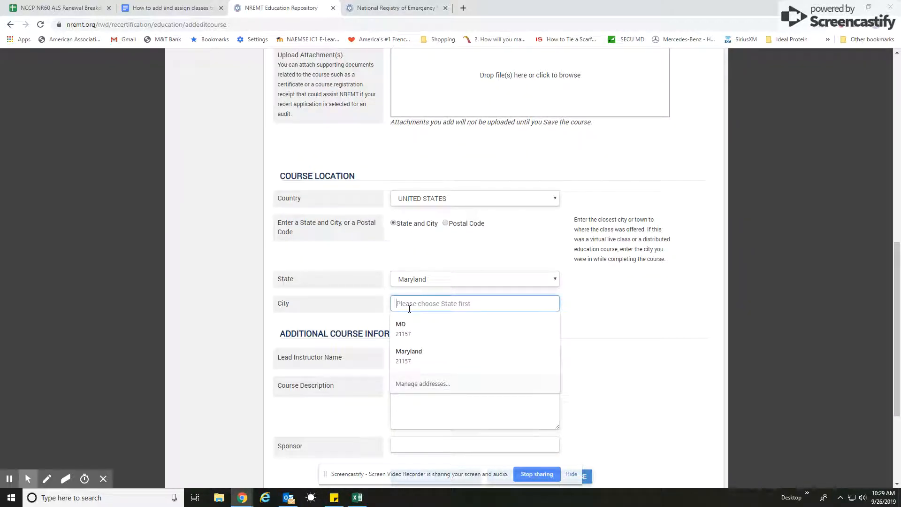
type("gaith")
left_click(423, 330)
scroll(519, 294, "down", 2)
scroll(519, 295, "down", 1)
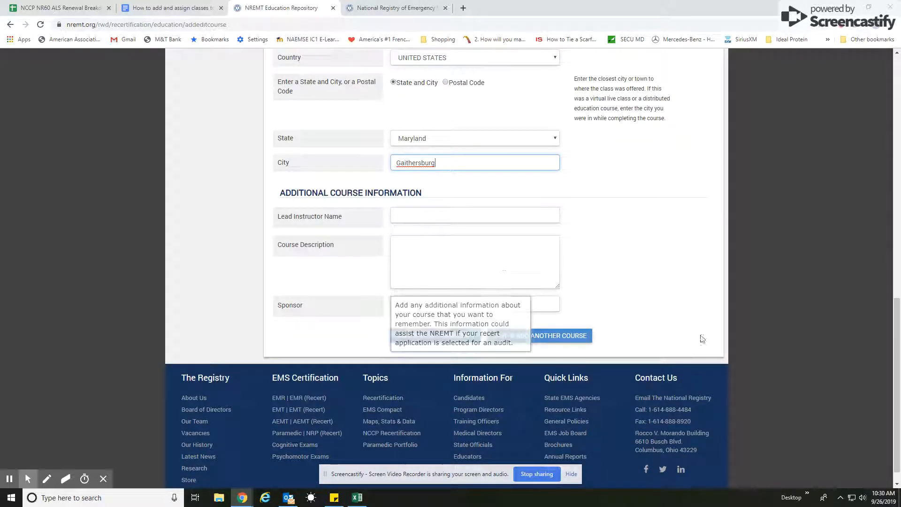
- Save the 20-hour course and begin another of type Refresher Course/National Component Course, named NRP Refresher/National Component Course
left_click(539, 337)
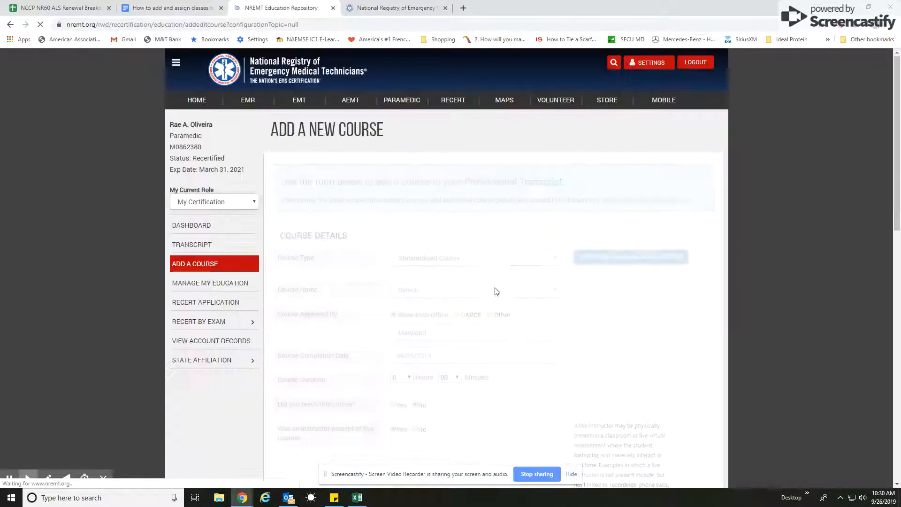
left_click(555, 258)
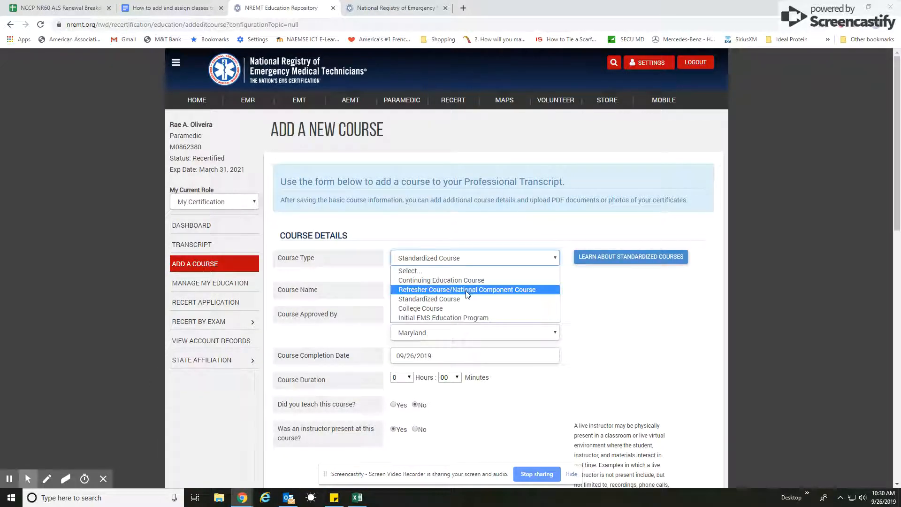
left_click(468, 289)
left_click(549, 291)
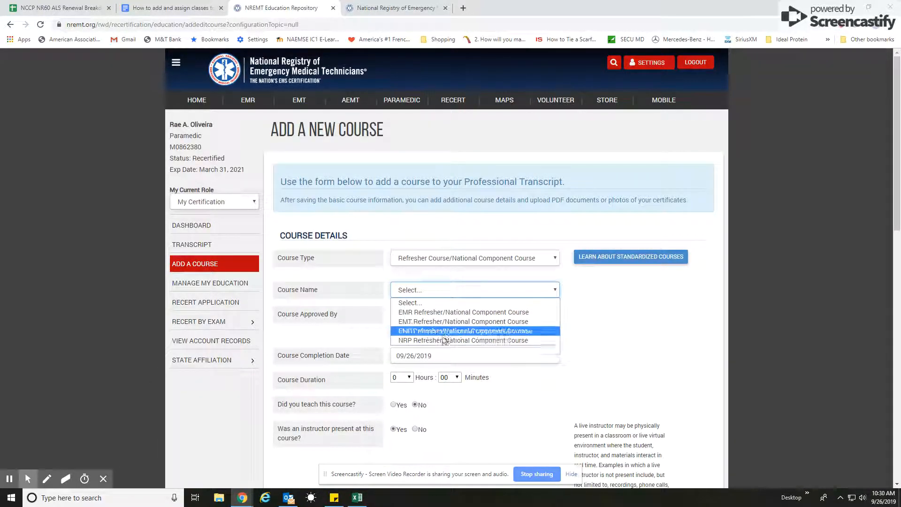
left_click(446, 340)
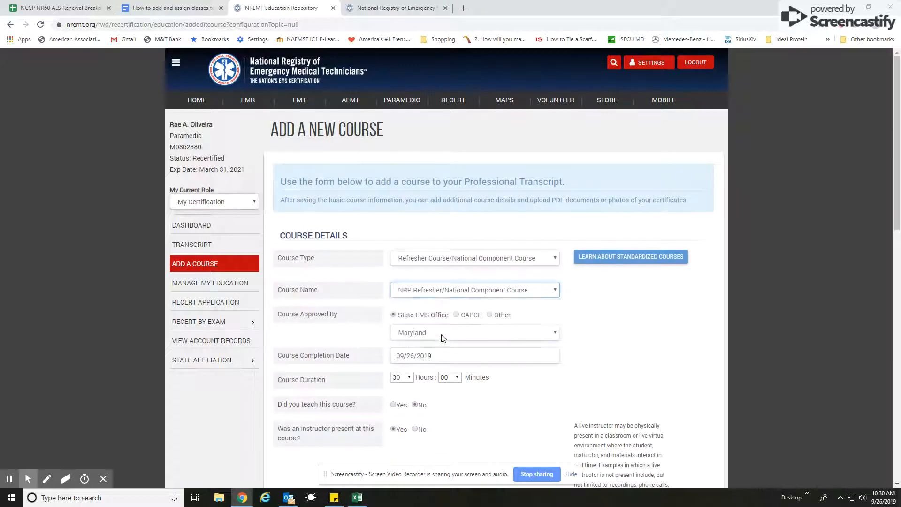
- Set the second refresher's completion date to 09/02/2019 and duration to 10 hours, with no instructor present
left_click(413, 355)
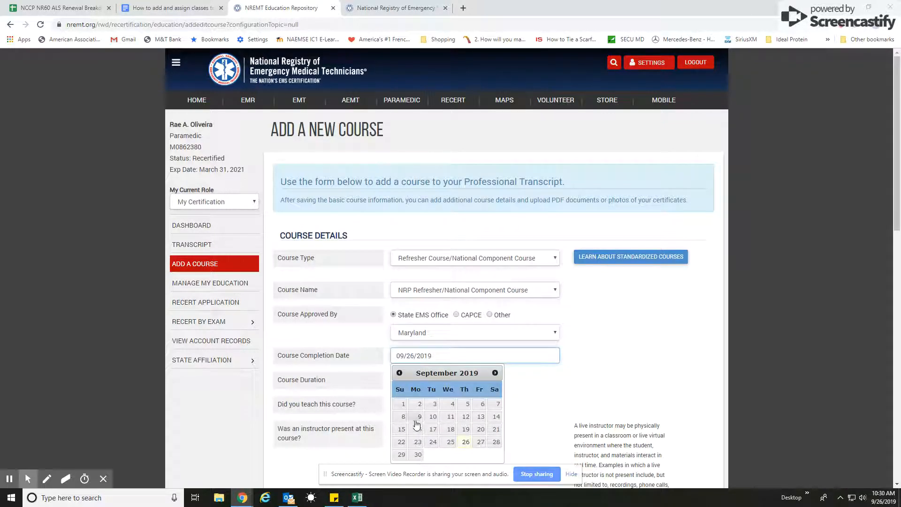
left_click(419, 403)
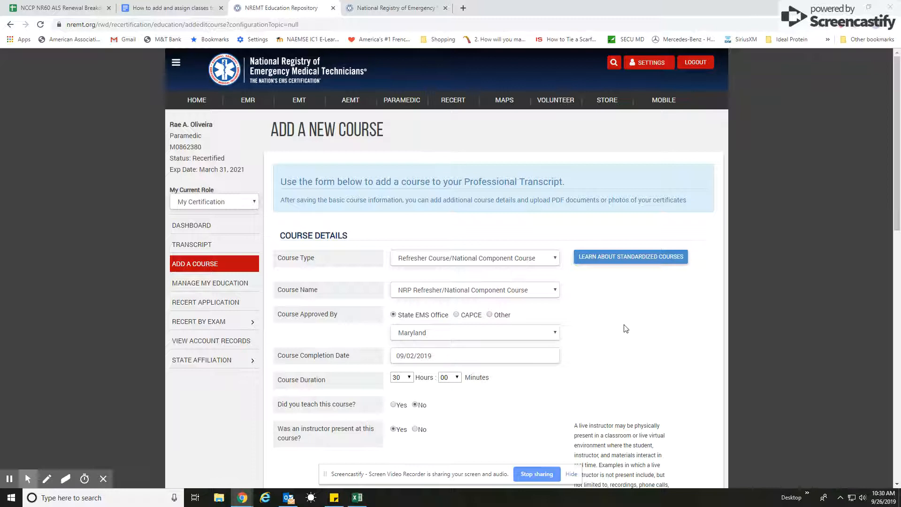
scroll(625, 326, "down", 2)
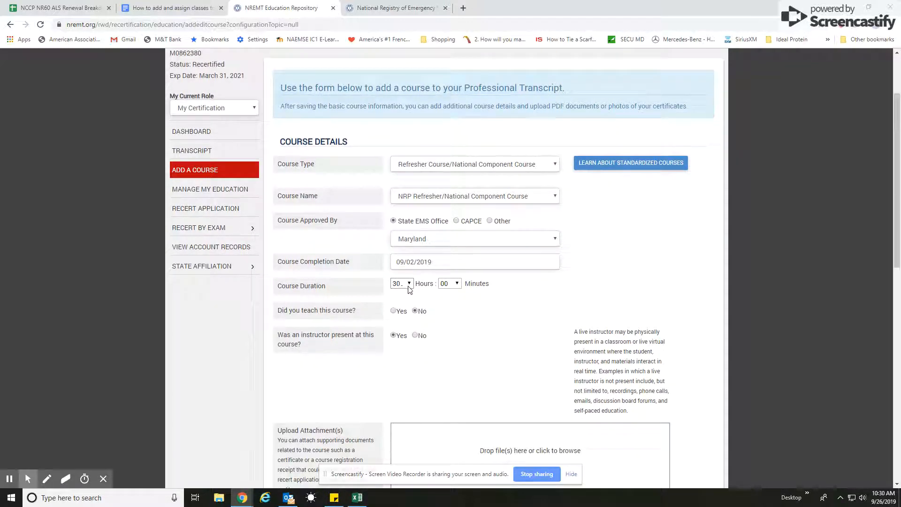
left_click(409, 284)
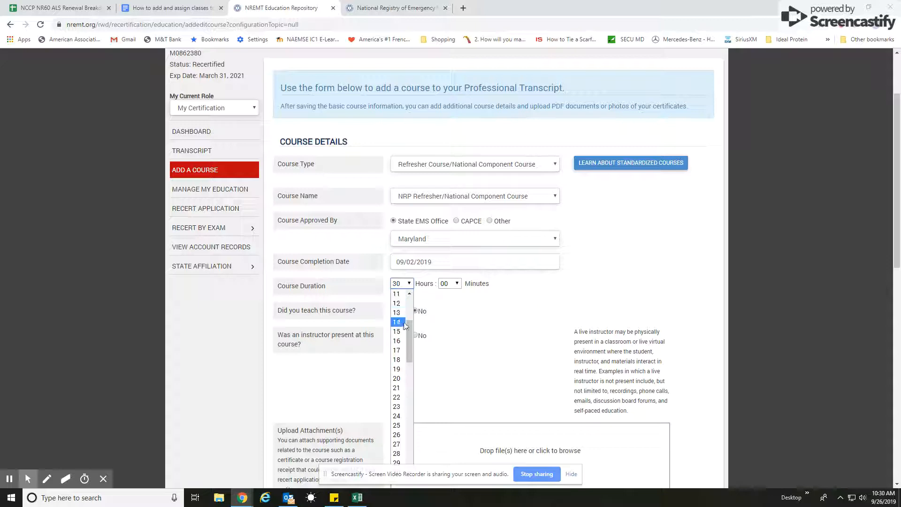
left_click(410, 295)
left_click(397, 294)
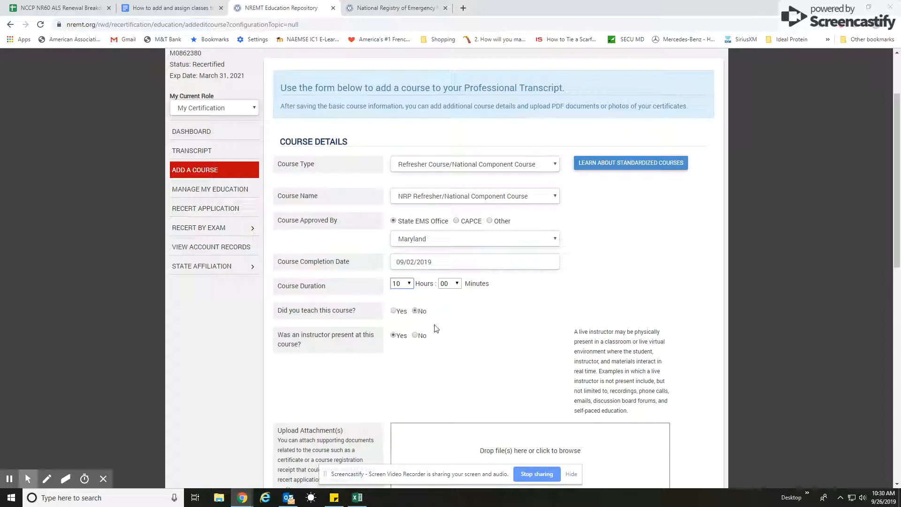
left_click(417, 335)
- Set the 10-hour refresher's city to Gaithersburg, then save it and begin adding another course
scroll(516, 319, "down", 6)
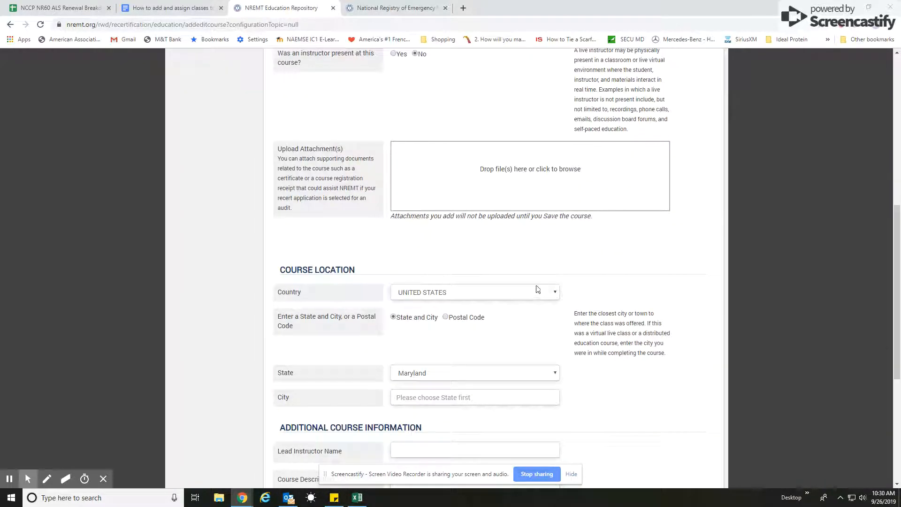
scroll(572, 221, "down", 4)
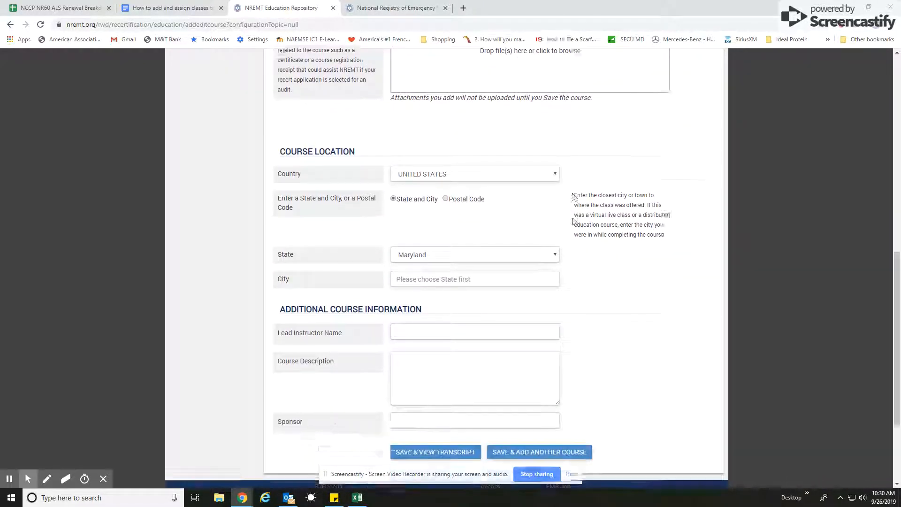
left_click(417, 213)
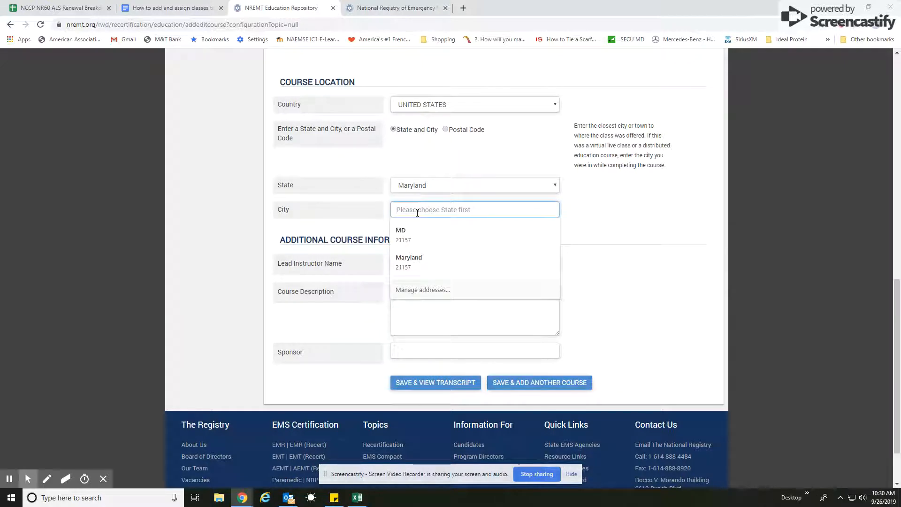
type("gai")
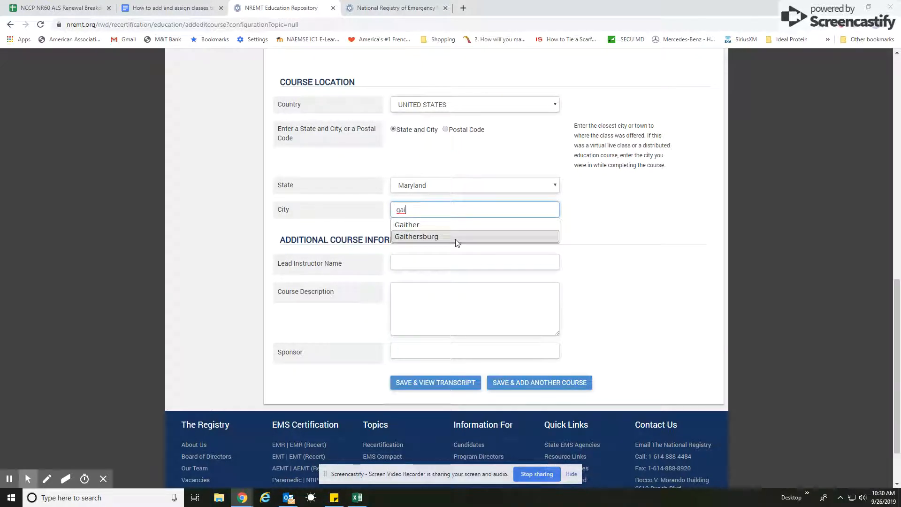
left_click(446, 236)
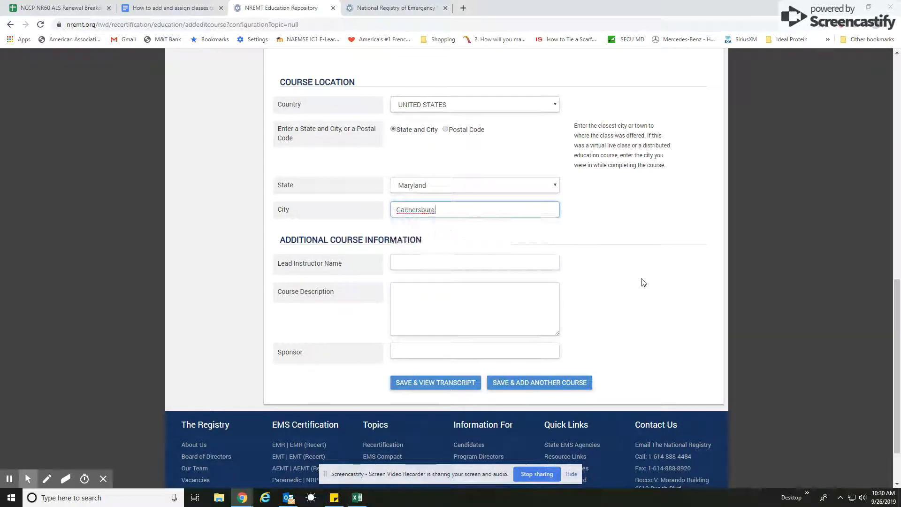
left_click(512, 386)
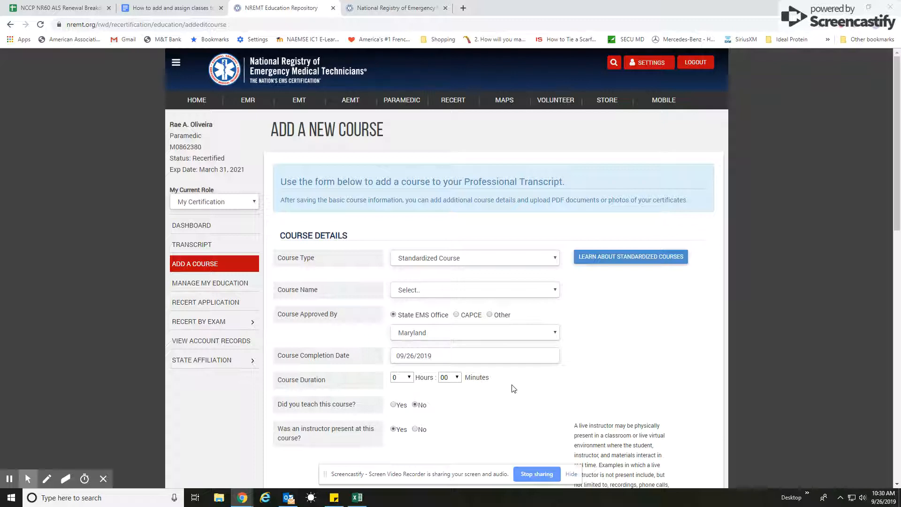
- Fill in a Continuing Education Course named Local with a duration of 5 hours
left_click(556, 258)
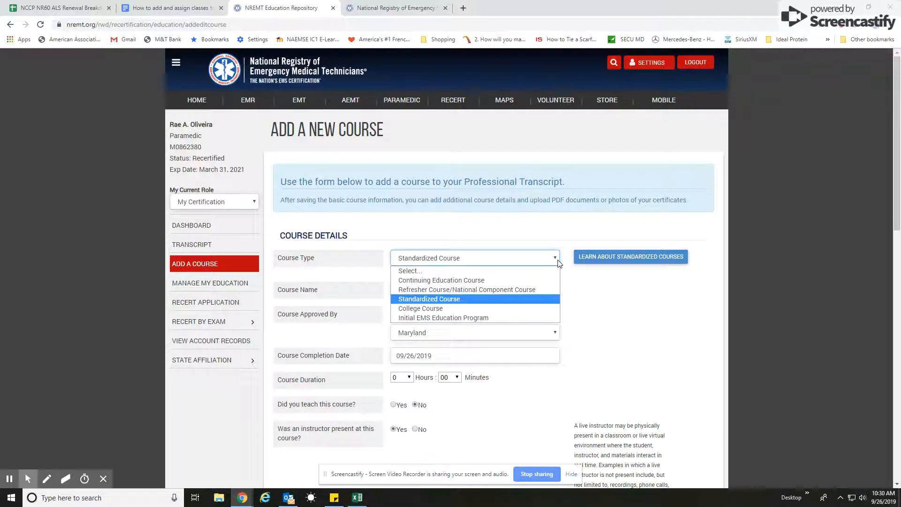
left_click(476, 281)
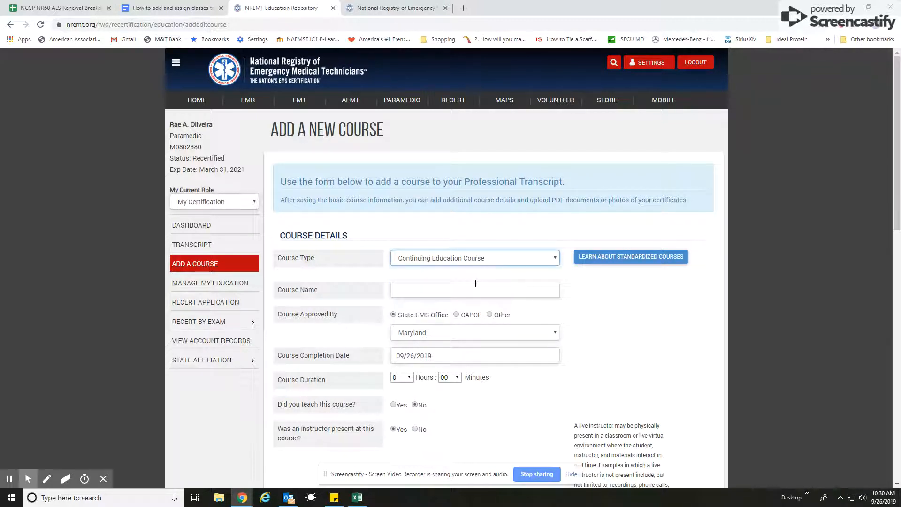
left_click(406, 293)
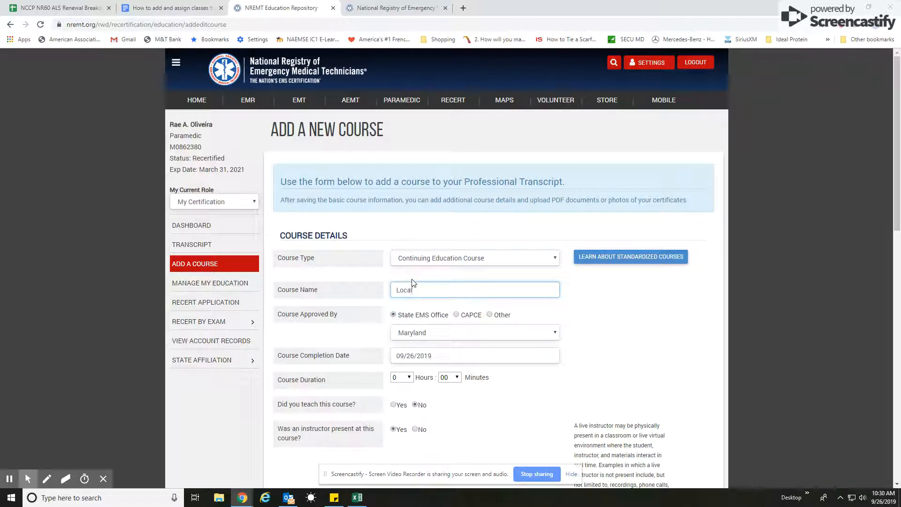
scroll(500, 328, "down", 1)
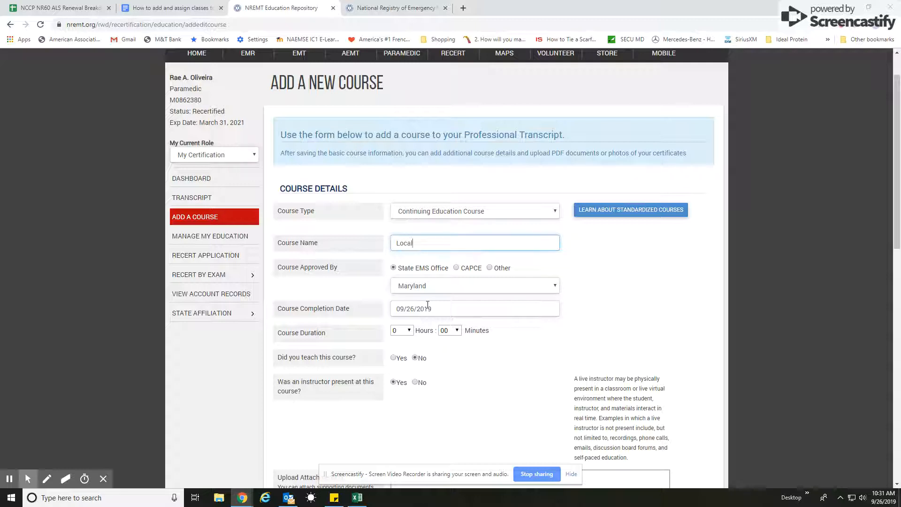
left_click(408, 330)
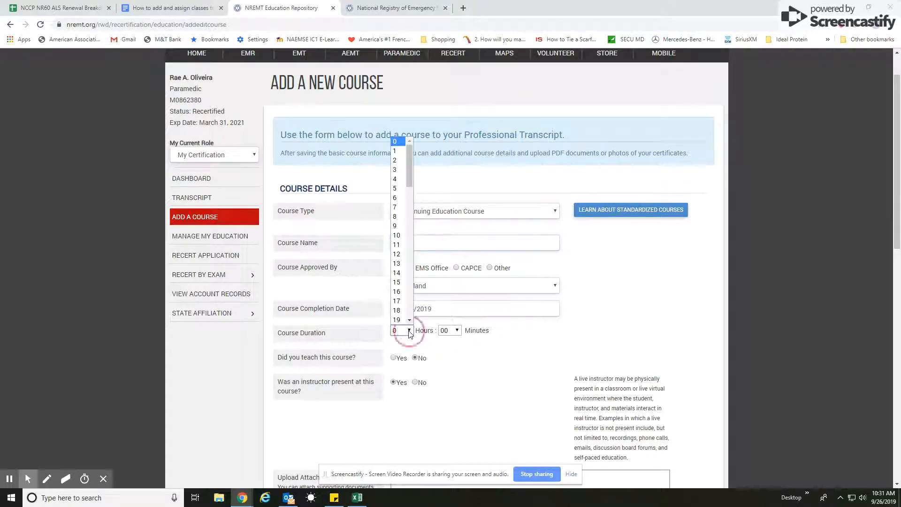
left_click(398, 189)
scroll(516, 338, "down", 1)
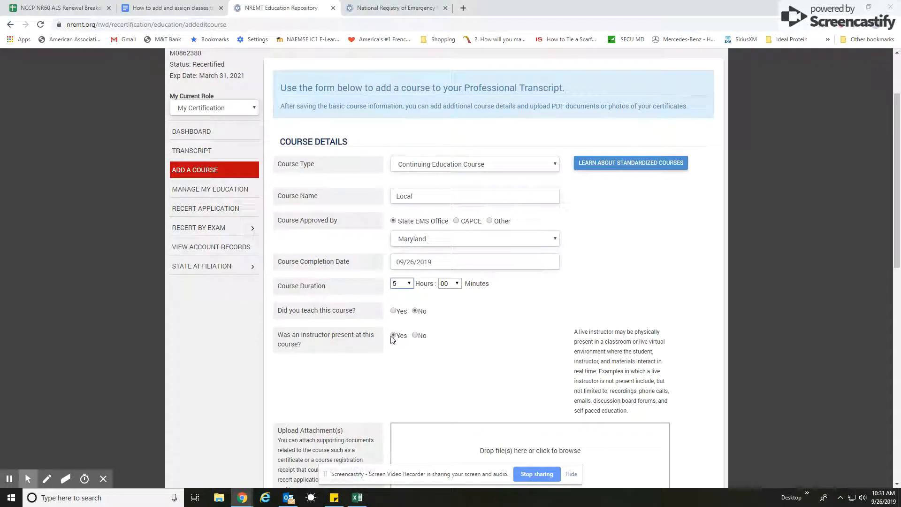
- Set the Local course's city to Gaithersburg, then save it and begin adding another course
scroll(495, 325, "down", 5)
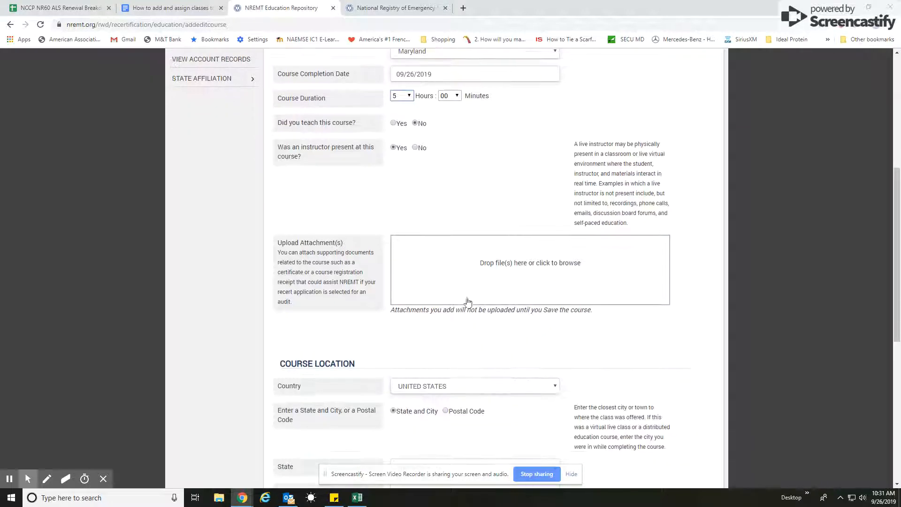
scroll(443, 306, "down", 3)
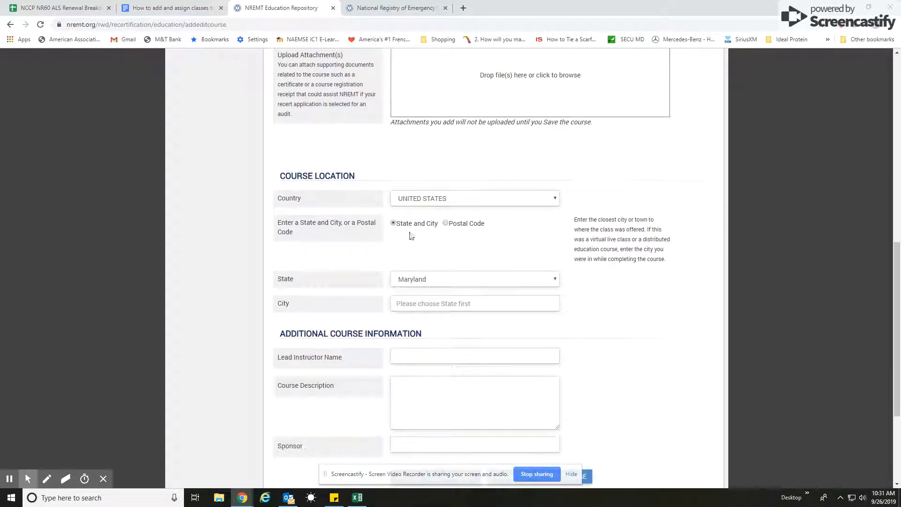
left_click(402, 306)
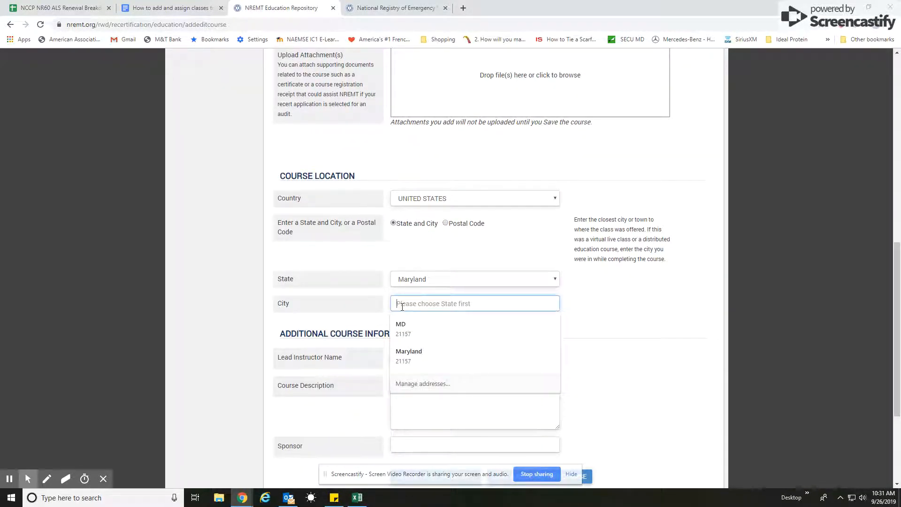
type("gai")
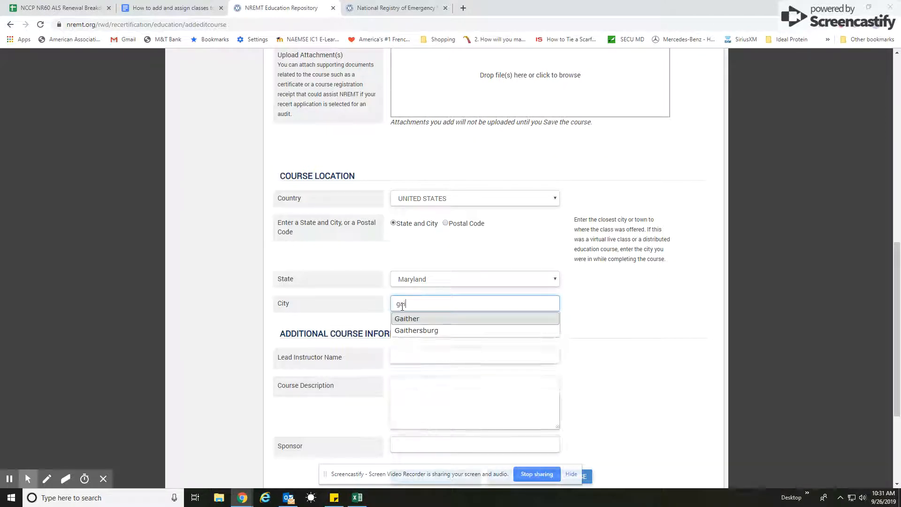
left_click(415, 330)
scroll(630, 328, "down", 3)
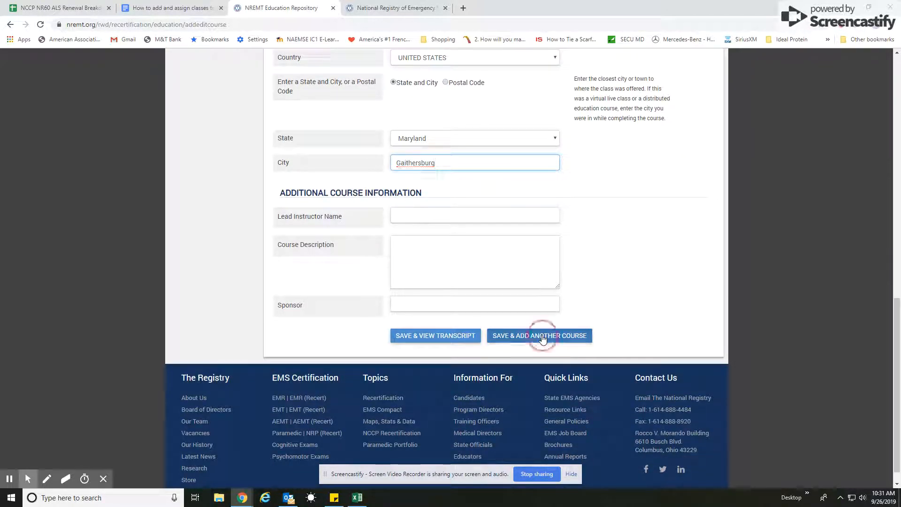
left_click(543, 336)
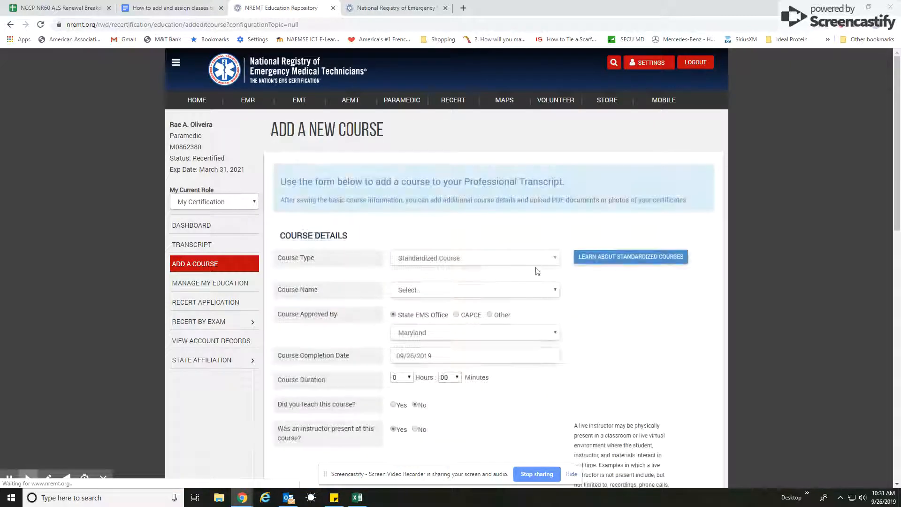
- Choose Continuing Education Course as the new entry's type and name it Local online
left_click(555, 258)
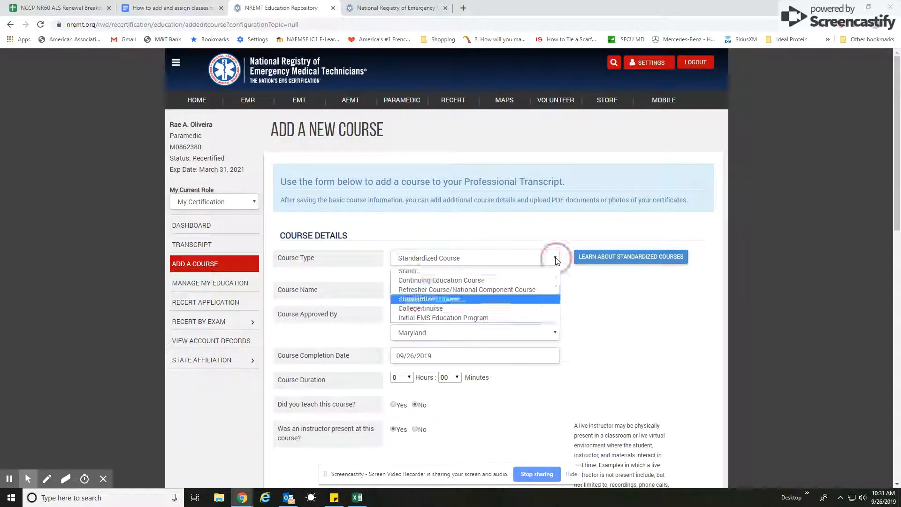
left_click(446, 282)
left_click(412, 290)
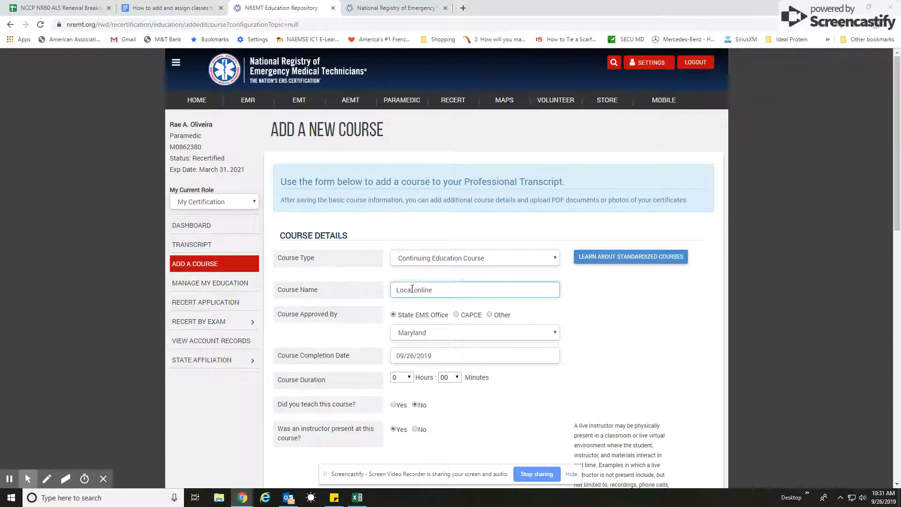
- Give the Local online course a completion date of 09/02/2019, a 10-hour duration and no instructor present
scroll(410, 296, "down", 1)
left_click(412, 310)
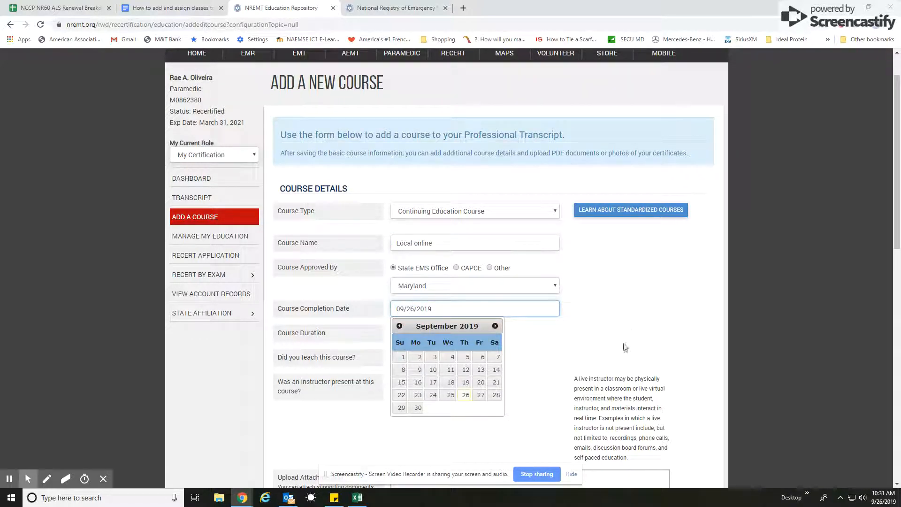
left_click(419, 357)
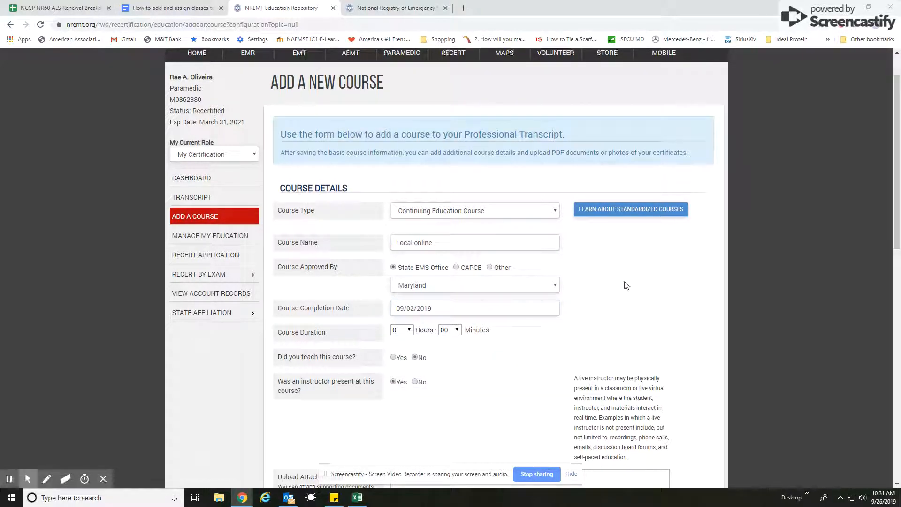
scroll(606, 301, "down", 2)
left_click(407, 237)
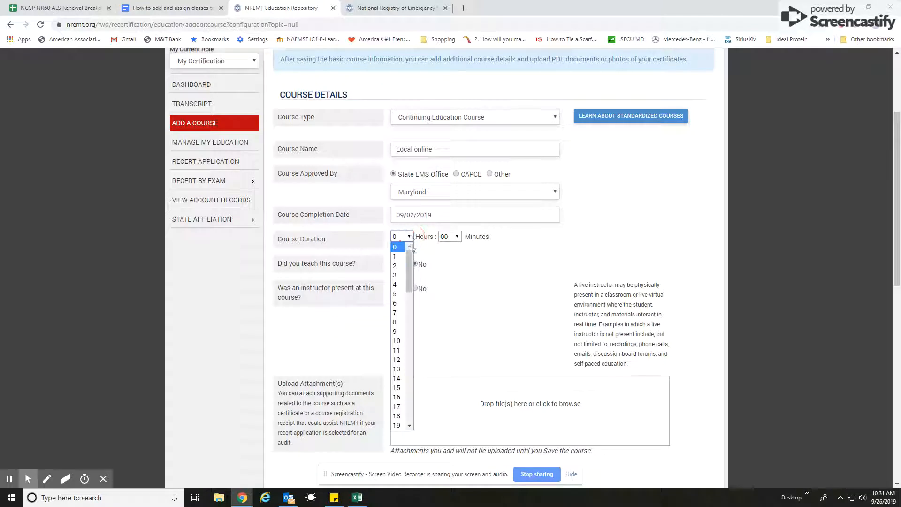
left_click(400, 341)
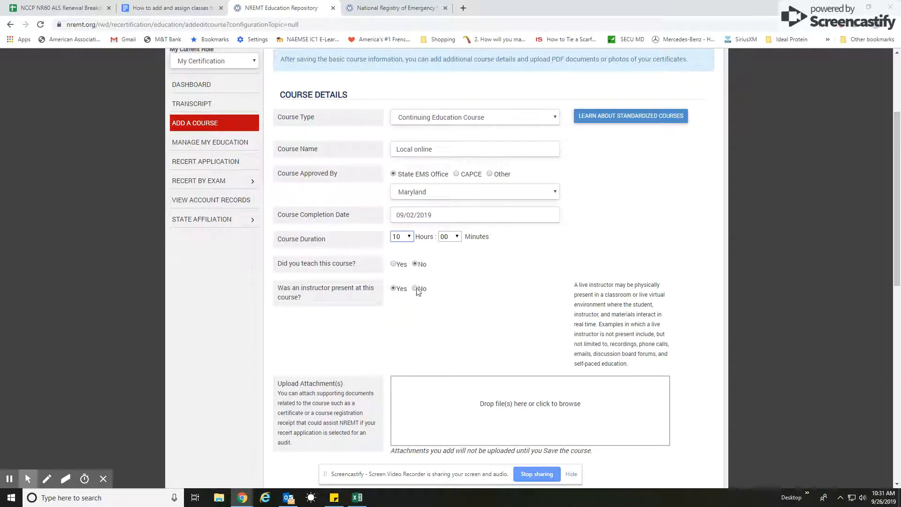
scroll(518, 266, "down", 5)
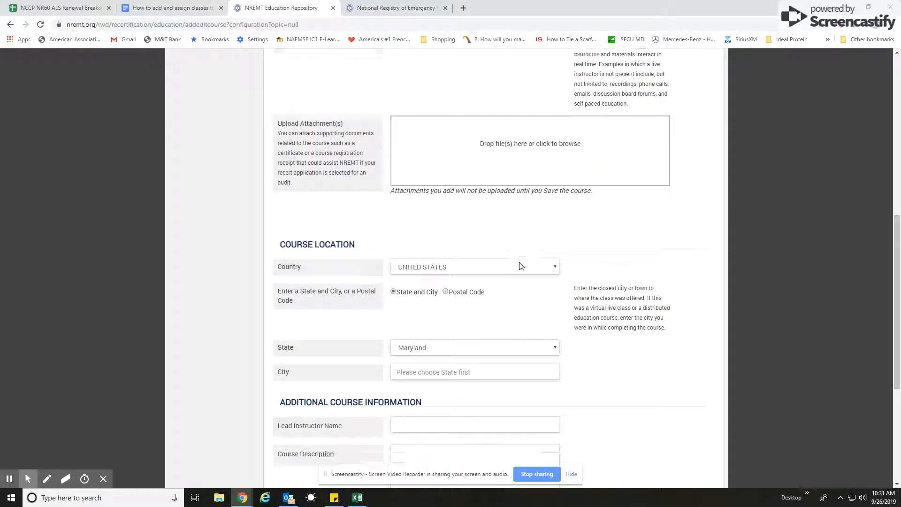
scroll(520, 266, "down", 3)
scroll(520, 264, "up", 3)
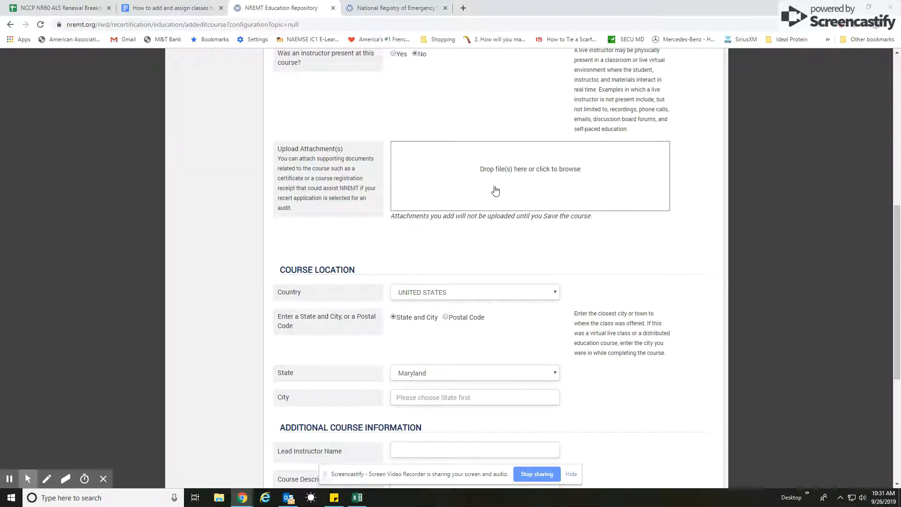
- Set the Local online course's city to Gaithersburg, then save it and start another course entry
scroll(491, 213, "down", 3)
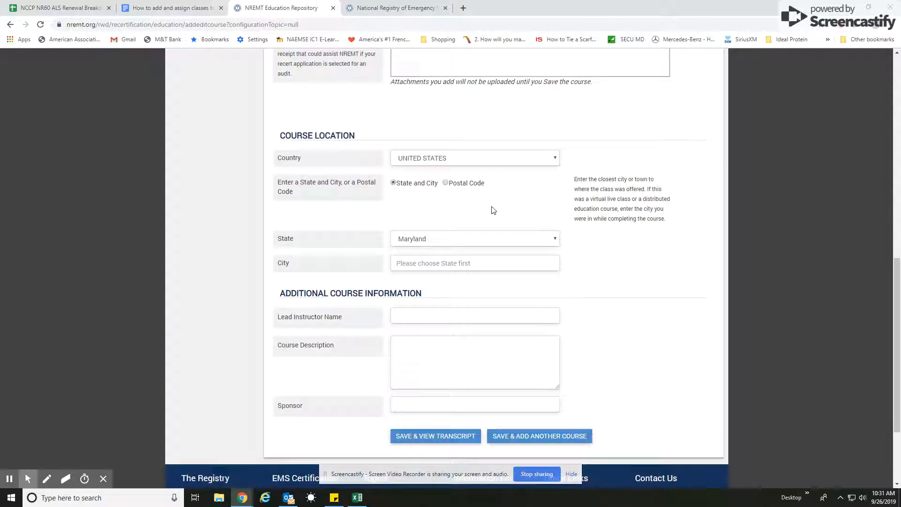
left_click(421, 252)
type("gaith")
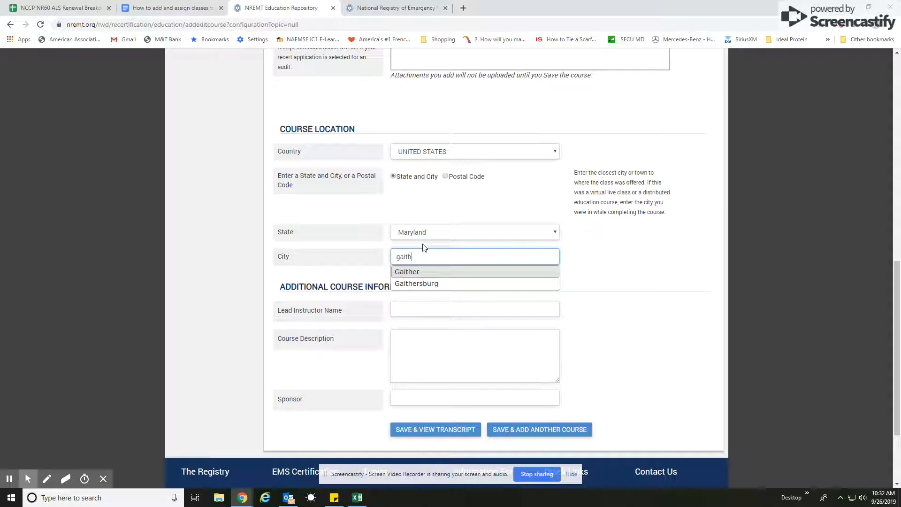
left_click(425, 283)
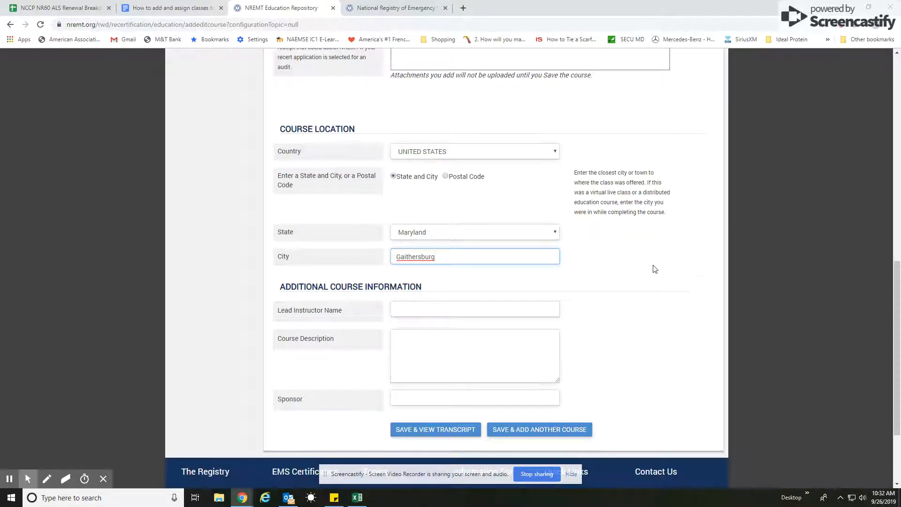
scroll(655, 268, "down", 2)
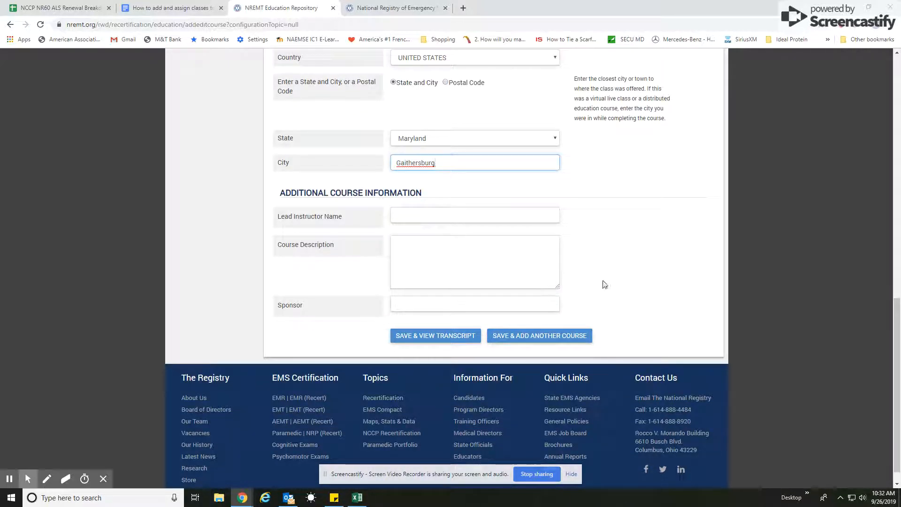
left_click(531, 338)
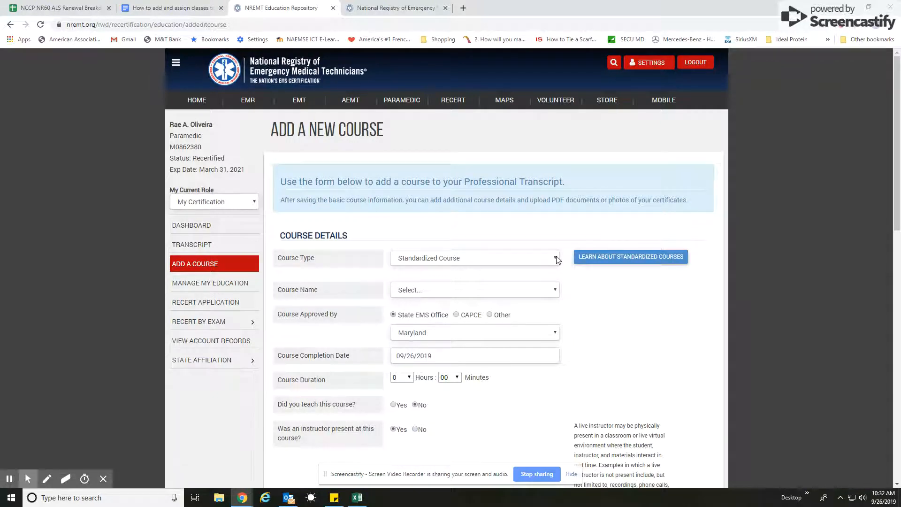
- Try a Standardized Course entry with PALS (Pediatric Advanced Life Support) as the course name
left_click(557, 259)
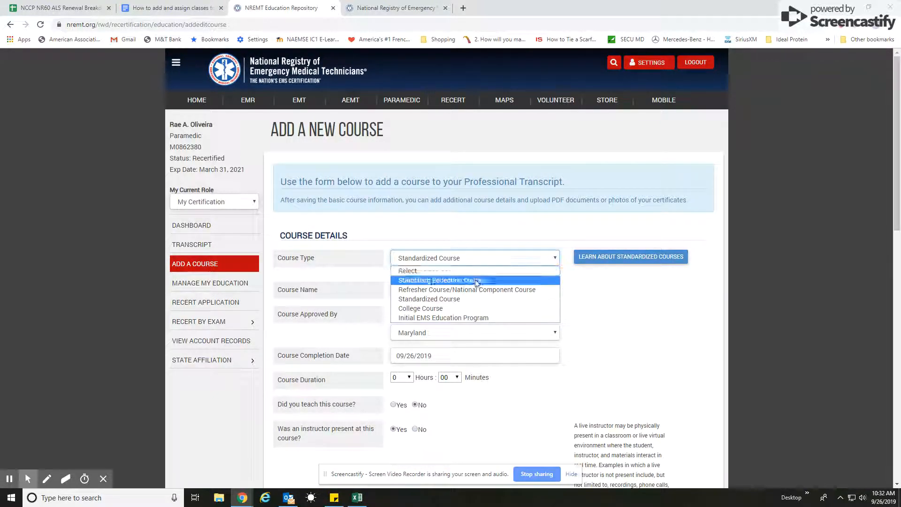
left_click(443, 302)
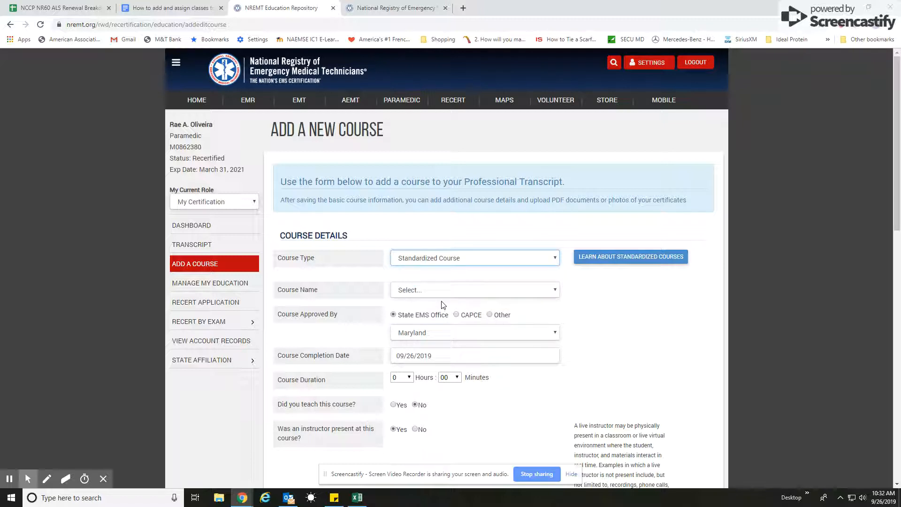
left_click(558, 290)
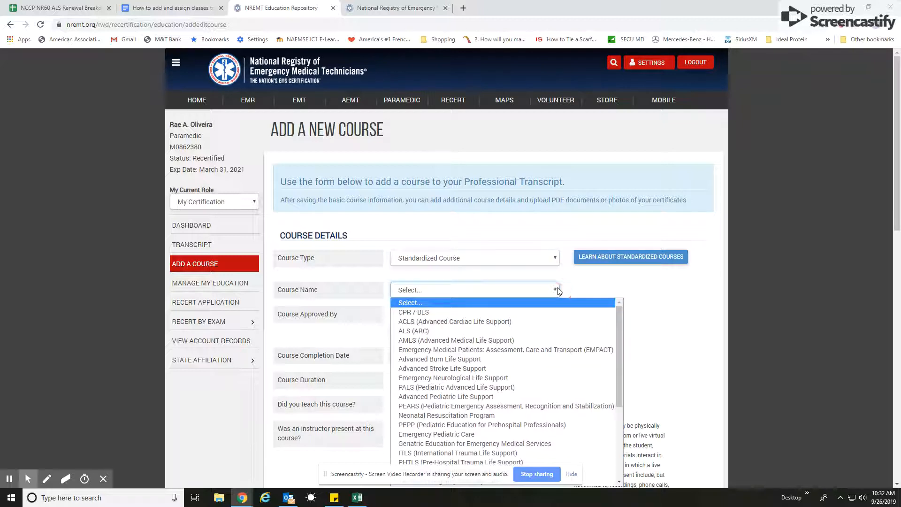
left_click(411, 389)
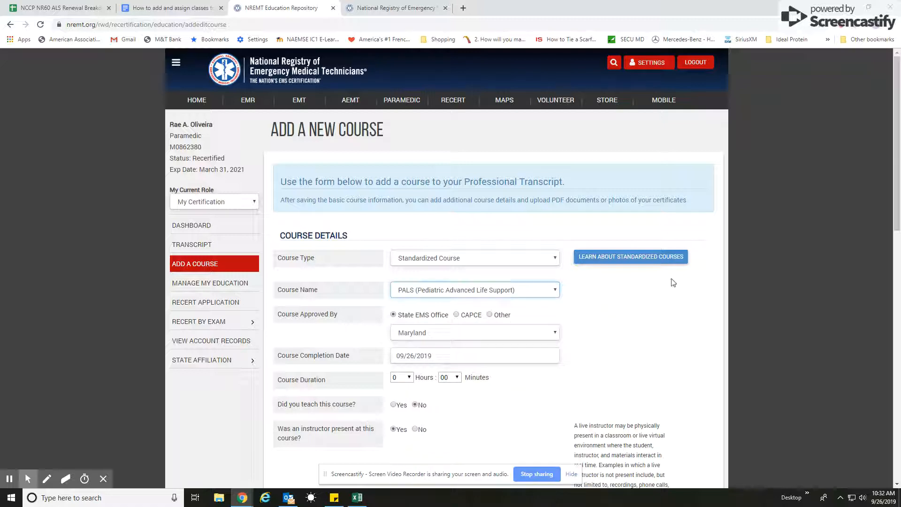
- Change the course type to Continuing Education Course and look up Grand Rounds in the ALS renewal breakdown spreadsheet
left_click(554, 257)
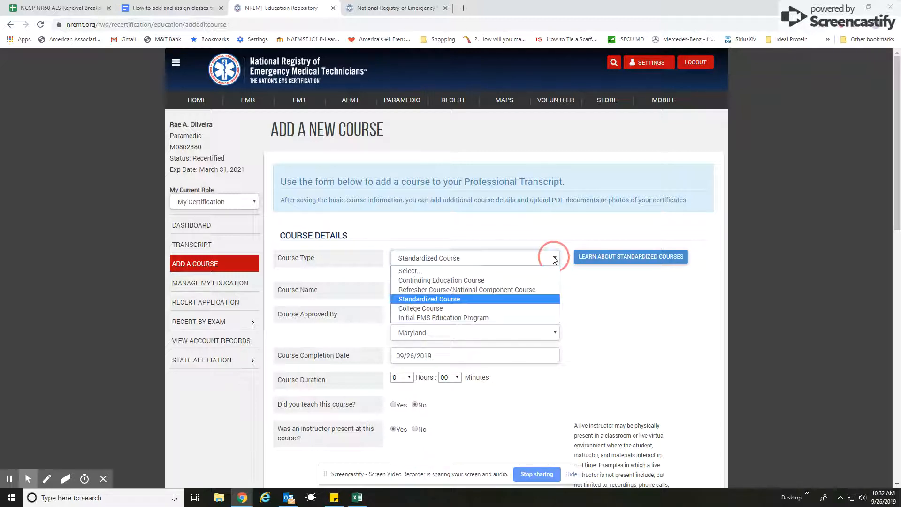
left_click(458, 280)
left_click(32, 13)
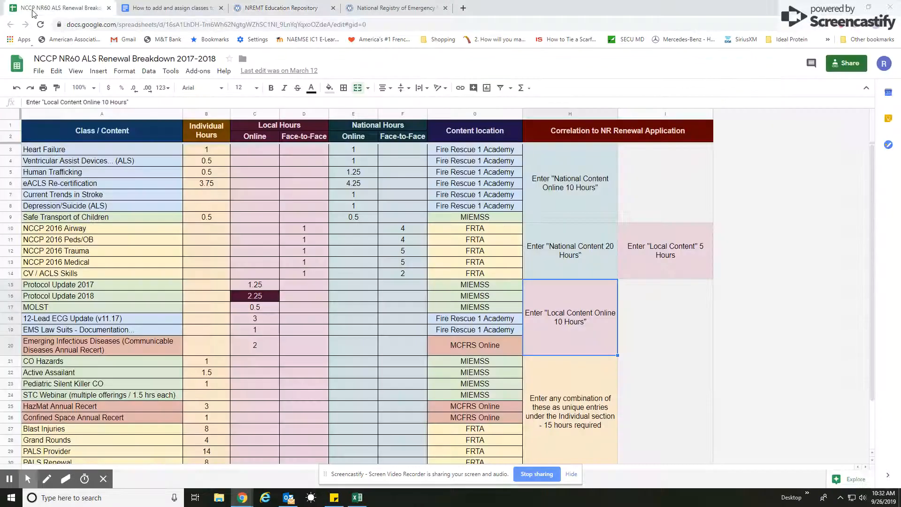
scroll(45, 285, "down", 3)
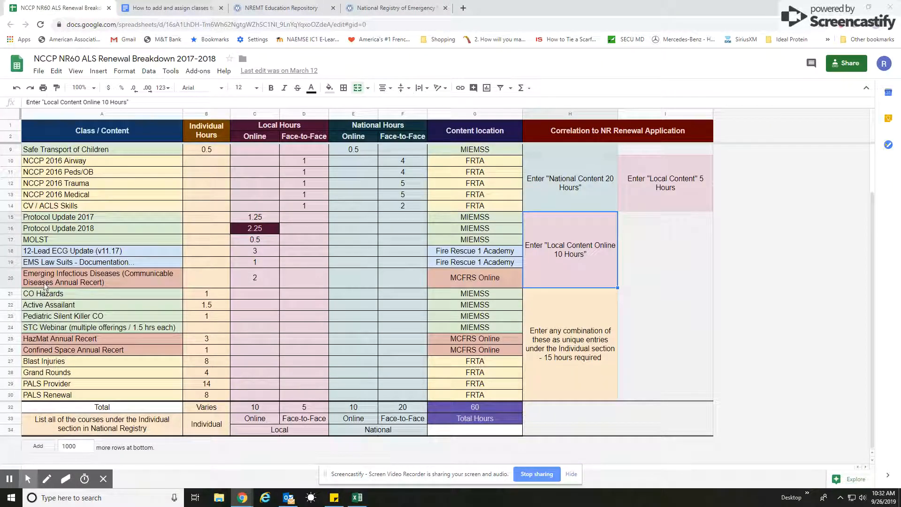
left_click(51, 376)
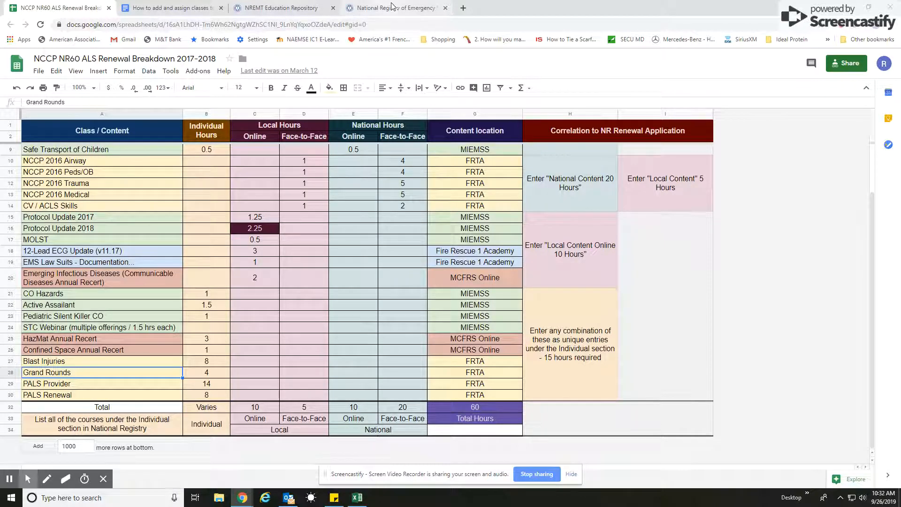
left_click(276, 13)
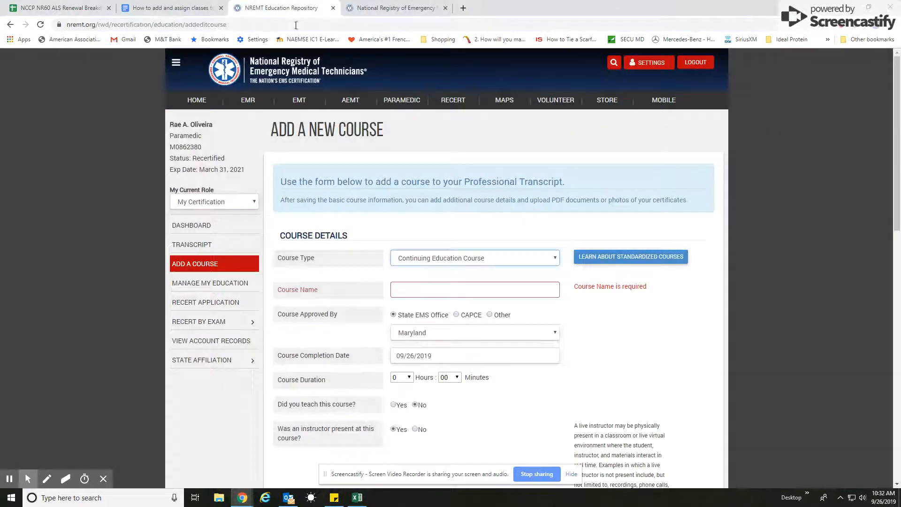
- Name the new continuing education course Grand Rounds
left_click(544, 289)
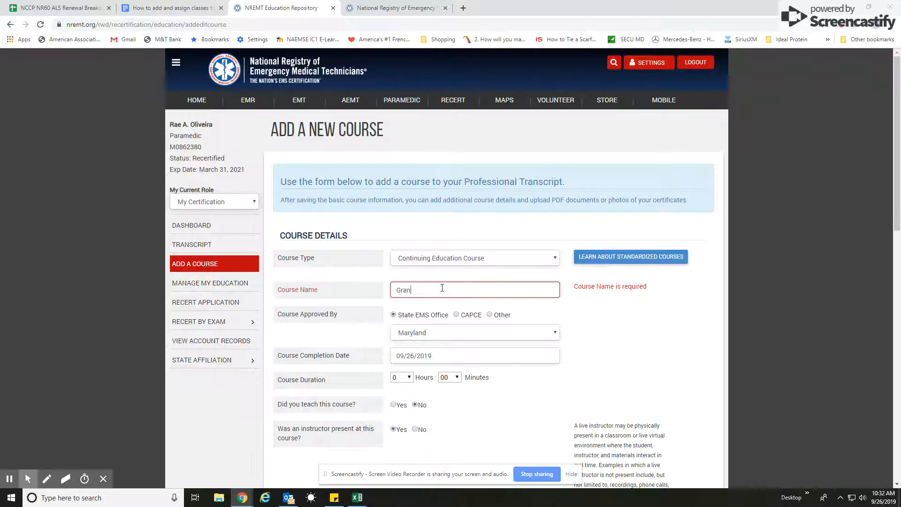
type("Grand rounds")
left_click(417, 291)
type("o")
- Set the Grand Rounds course's completion date to 05/13/2019
scroll(430, 297, "down", 1)
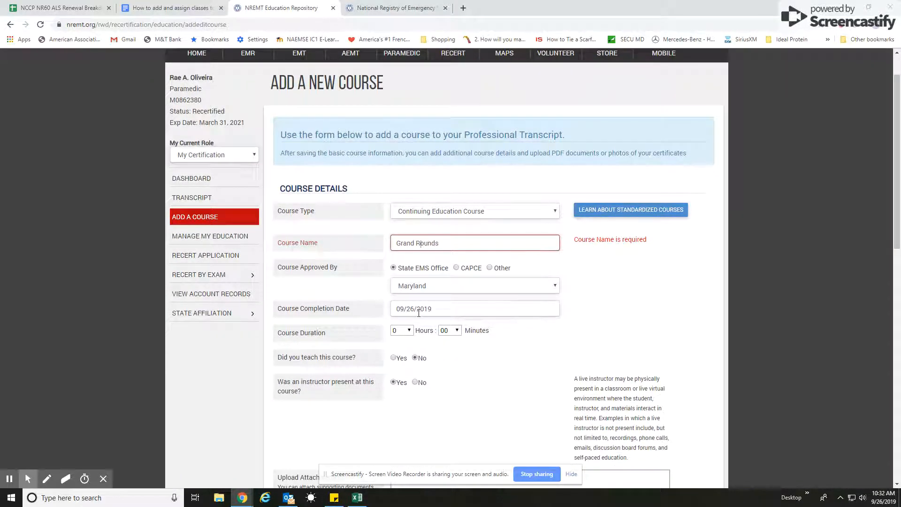
left_click(400, 308)
left_click(398, 326)
left_click(399, 327)
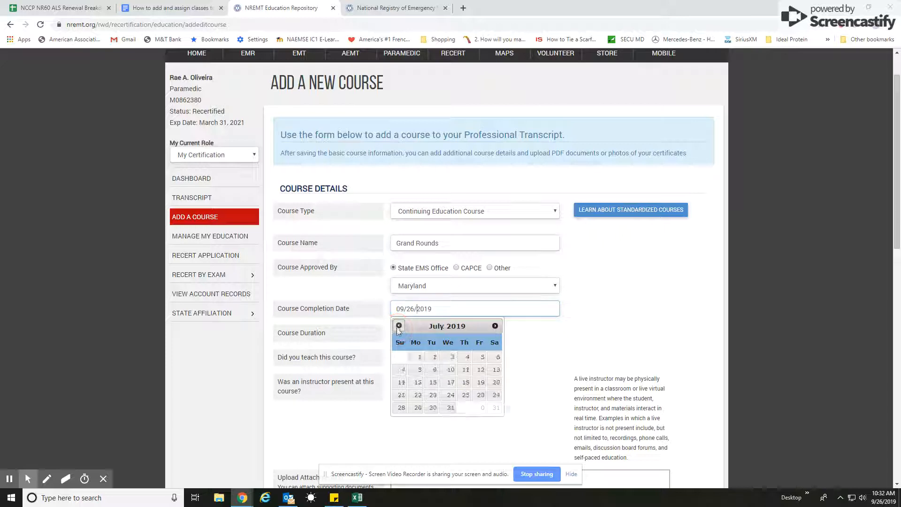
left_click(399, 326)
left_click(398, 327)
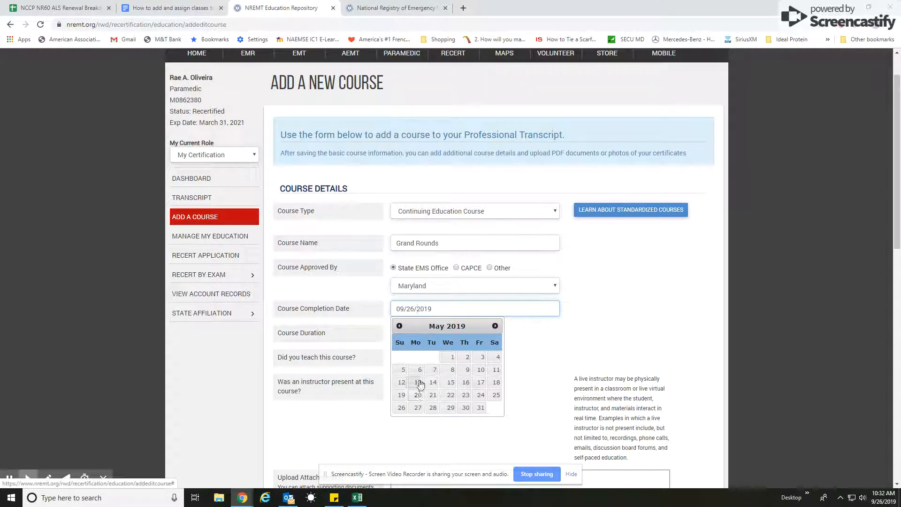
left_click(572, 313)
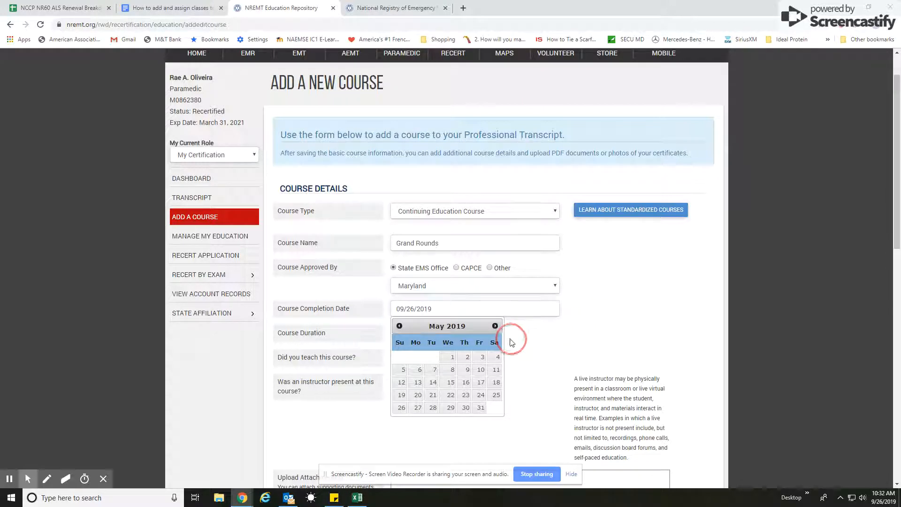
left_click(419, 382)
- Set the Grand Rounds course's city to Gaithersburg and try to save it to the transcript
scroll(340, 355, "down", 1)
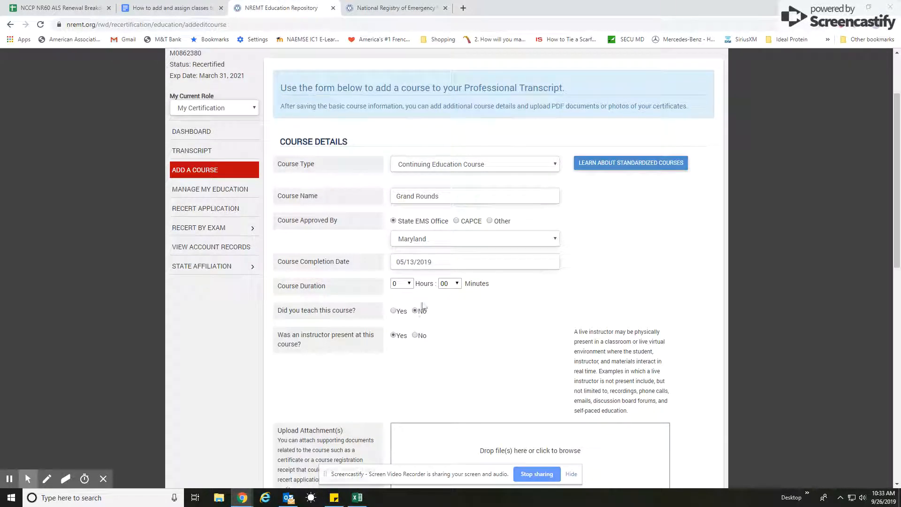
scroll(468, 319, "down", 4)
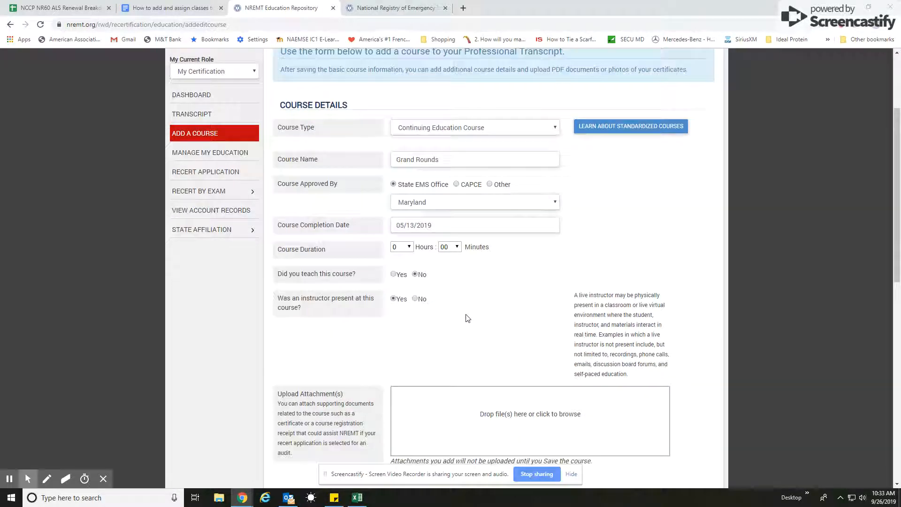
scroll(468, 305, "down", 4)
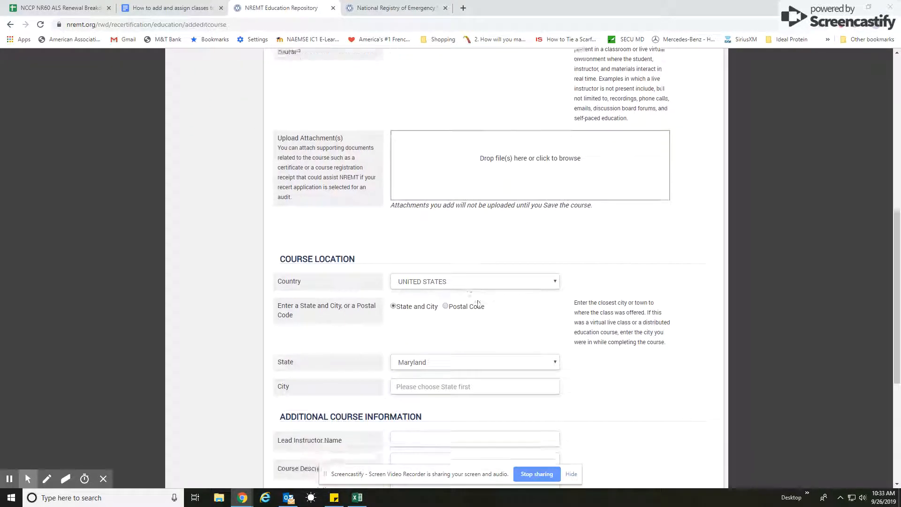
left_click(416, 305)
type("gai")
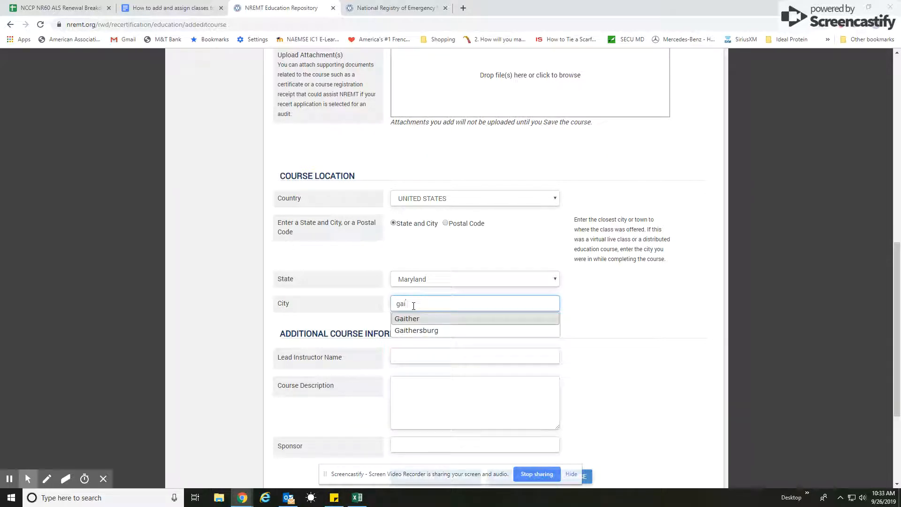
left_click(426, 330)
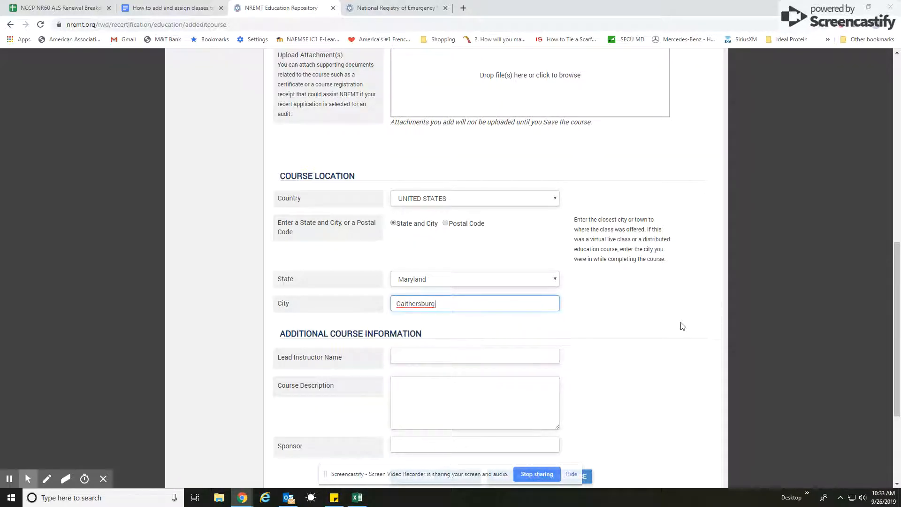
scroll(684, 325, "down", 3)
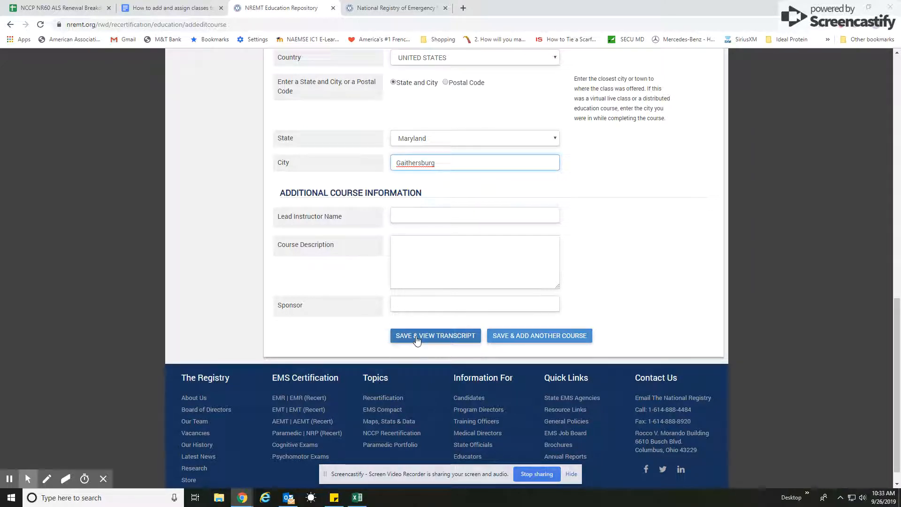
left_click(417, 340)
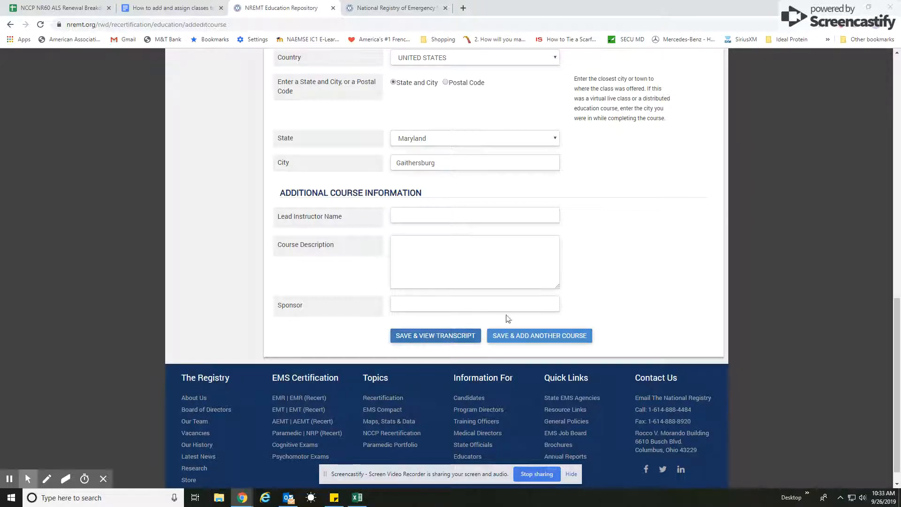
- Set the Grand Rounds duration to 4 hours, then save the course and view the transcript
scroll(507, 316, "up", 7)
scroll(539, 306, "up", 2)
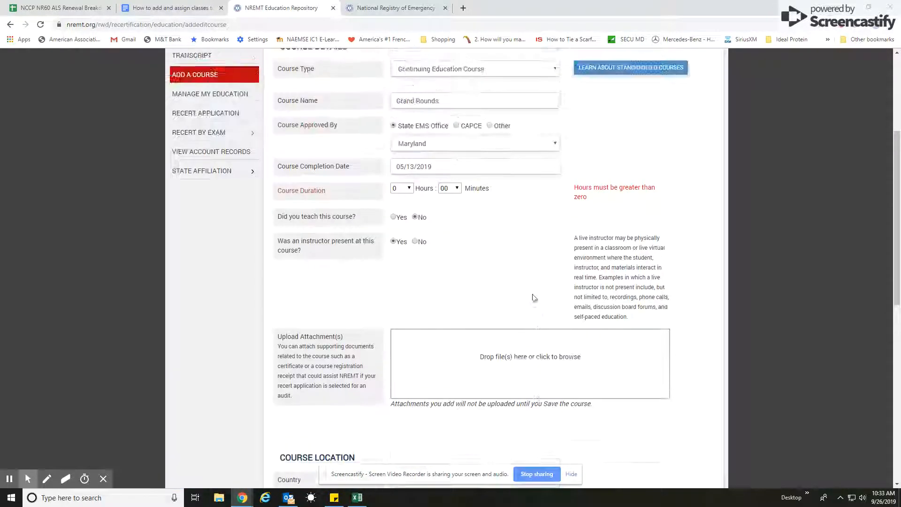
left_click(402, 189)
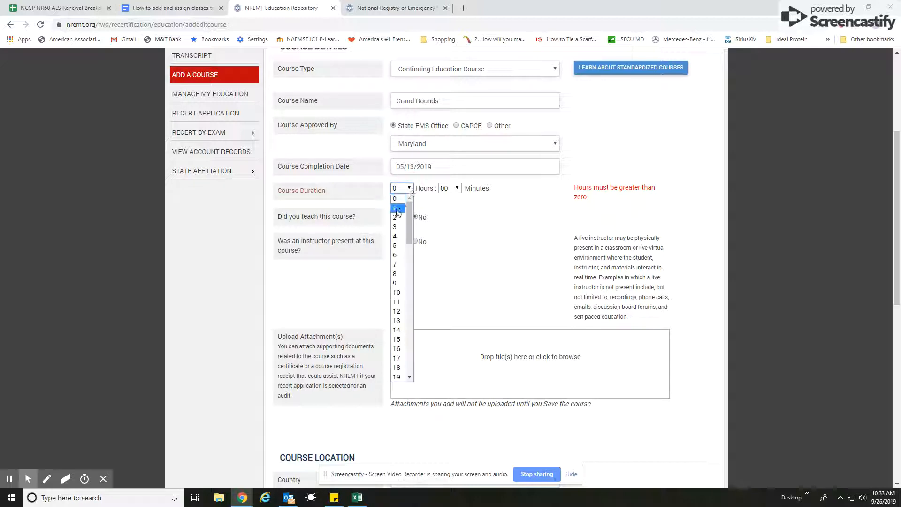
left_click(397, 236)
scroll(485, 230, "down", 9)
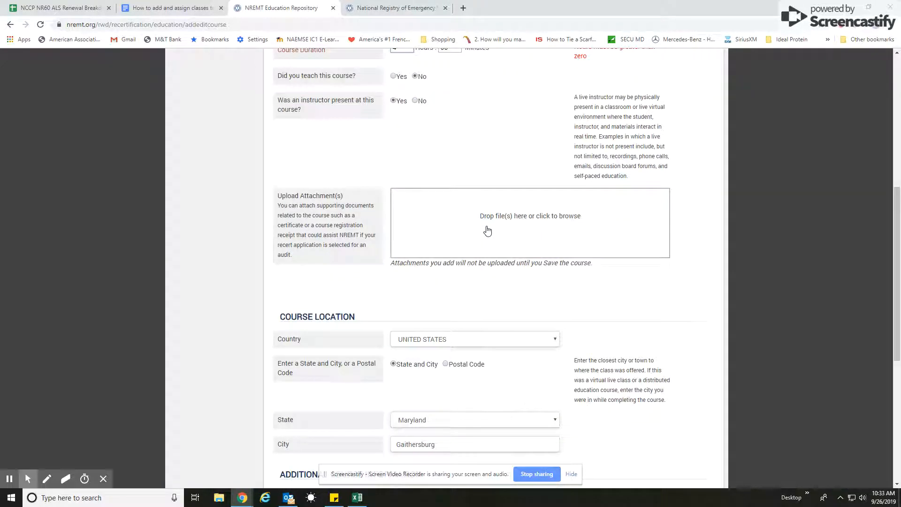
left_click(443, 334)
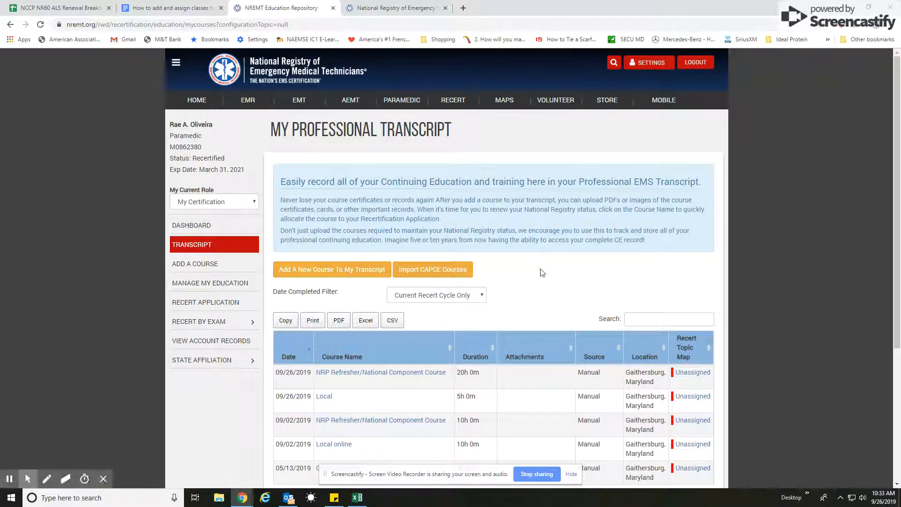
scroll(563, 269, "down", 1)
scroll(567, 267, "up", 1)
scroll(567, 267, "down", 2)
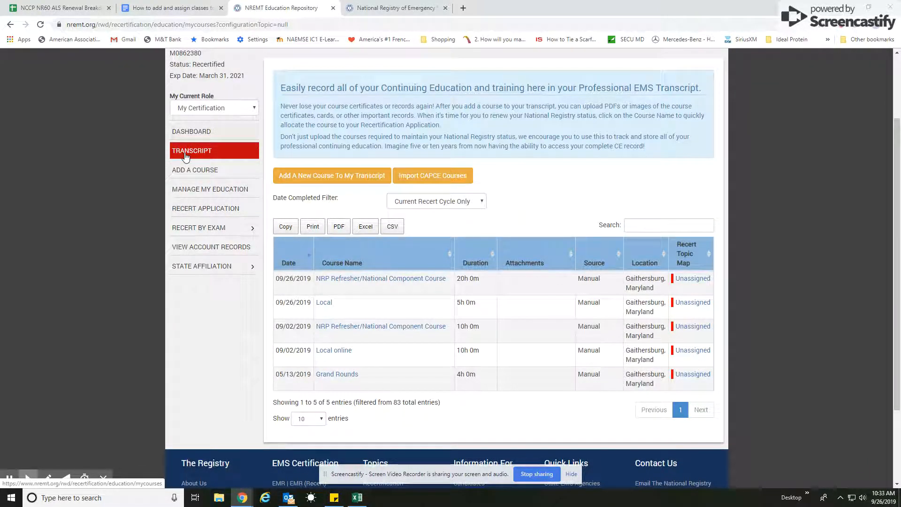
- Go through the dashboard to the education topic assignments and expand Airway/Respiration/Ventilation in the National Component
left_click(187, 132)
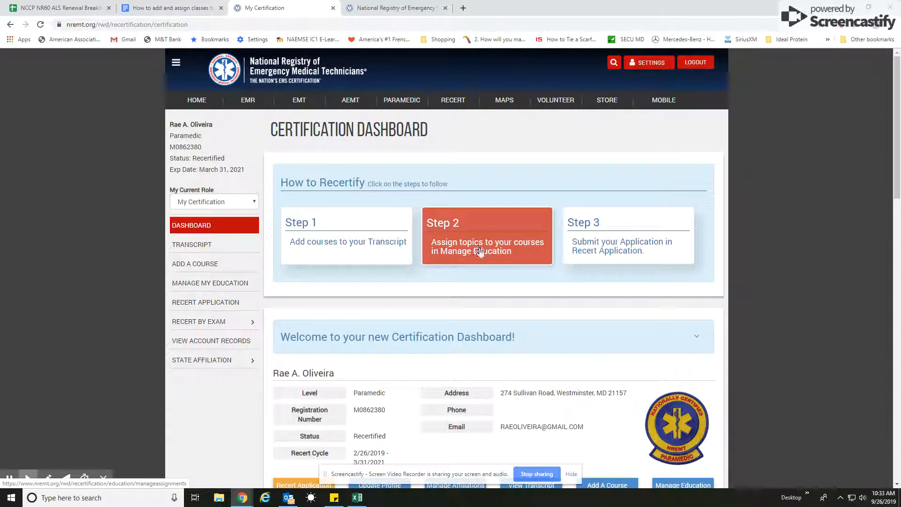
left_click(488, 252)
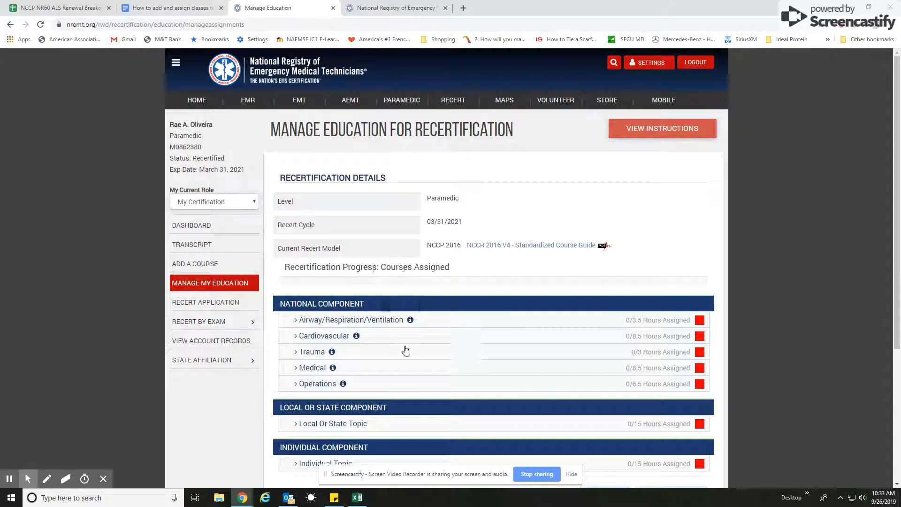
scroll(436, 317, "down", 2)
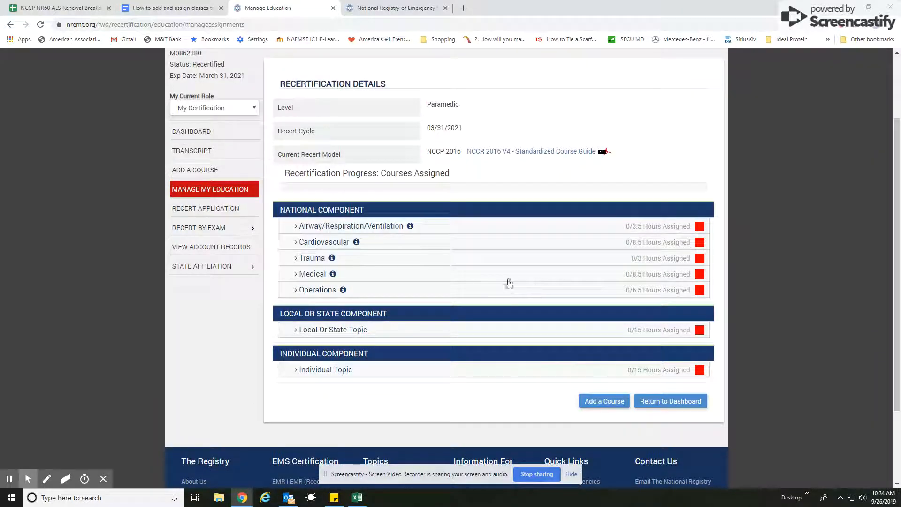
left_click(297, 229)
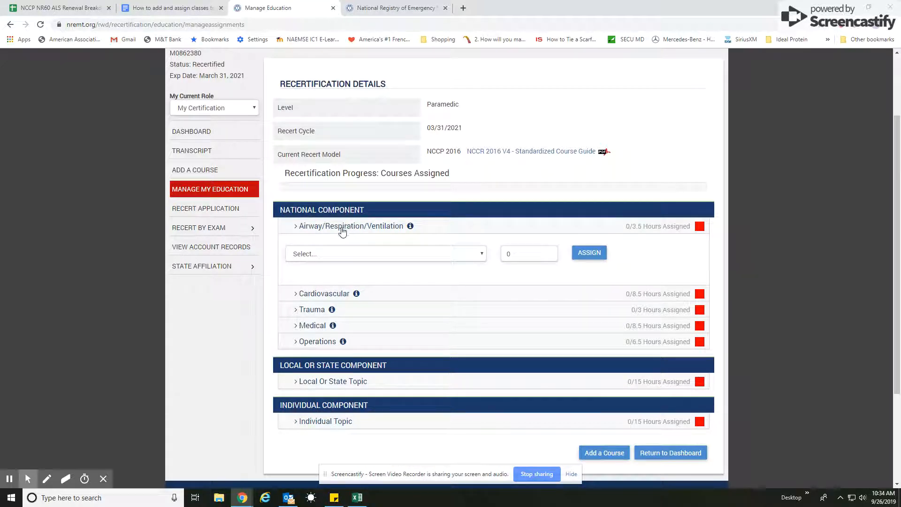
- Assign 3.5 hours of the 20-hour NRP Refresher/National Component Course to Airway/Respiration/Ventilation
left_click(483, 255)
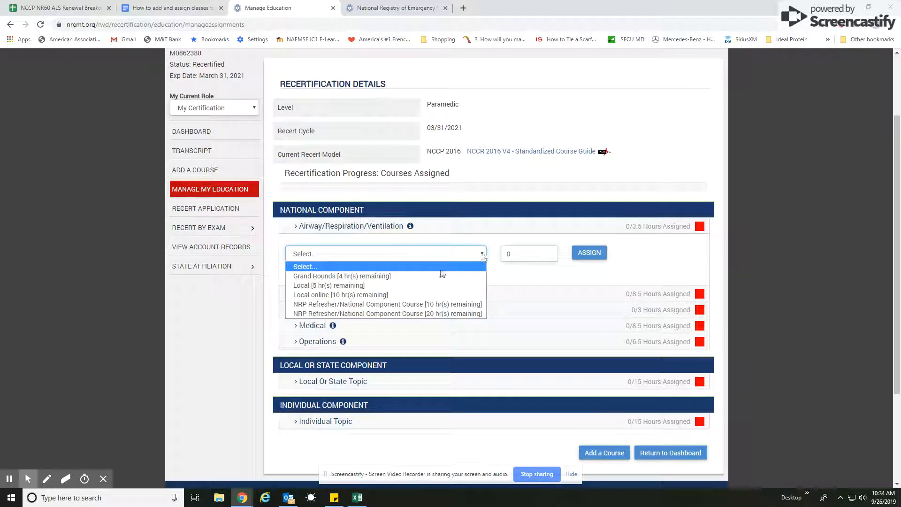
left_click(404, 314)
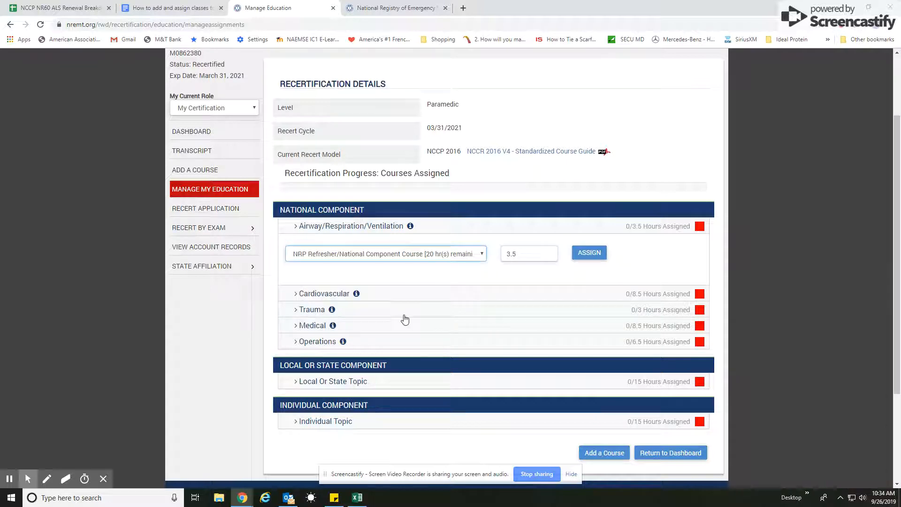
left_click(595, 255)
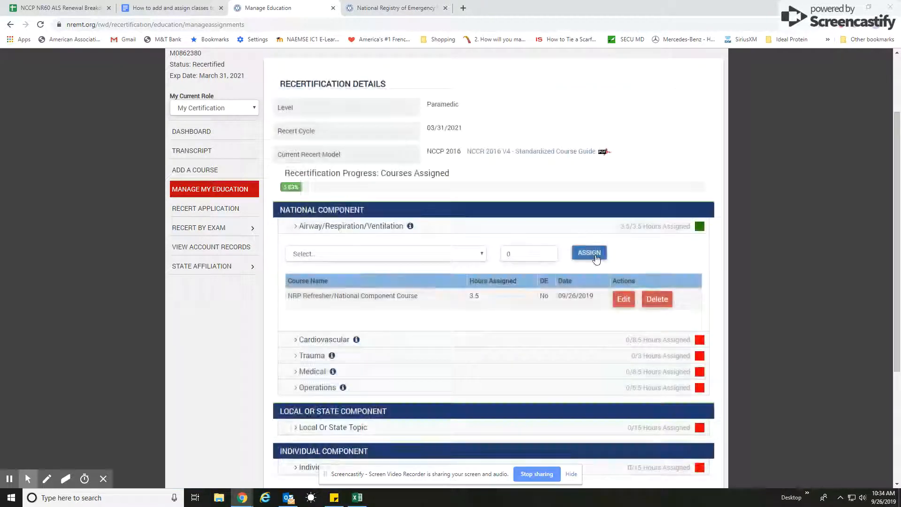
- Assign 8.5 hours of the in-class NRP Refresher/National Component Course, the one with 16.5 hours remaining, to Cardiovascular
left_click(296, 340)
left_click(480, 369)
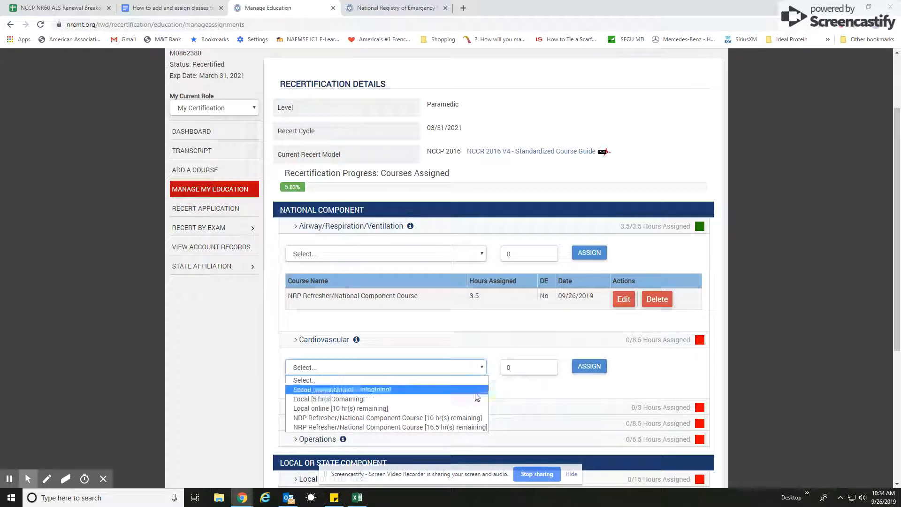
left_click(450, 428)
left_click(589, 366)
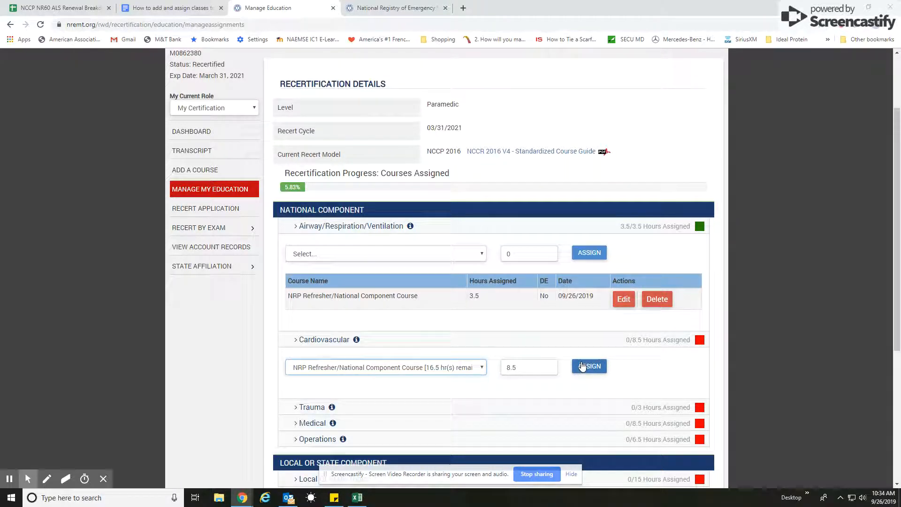
- Assign 3 hours of the NRP Refresher/National Component Course with 8 hours remaining to the Trauma topic
scroll(523, 280, "down", 5)
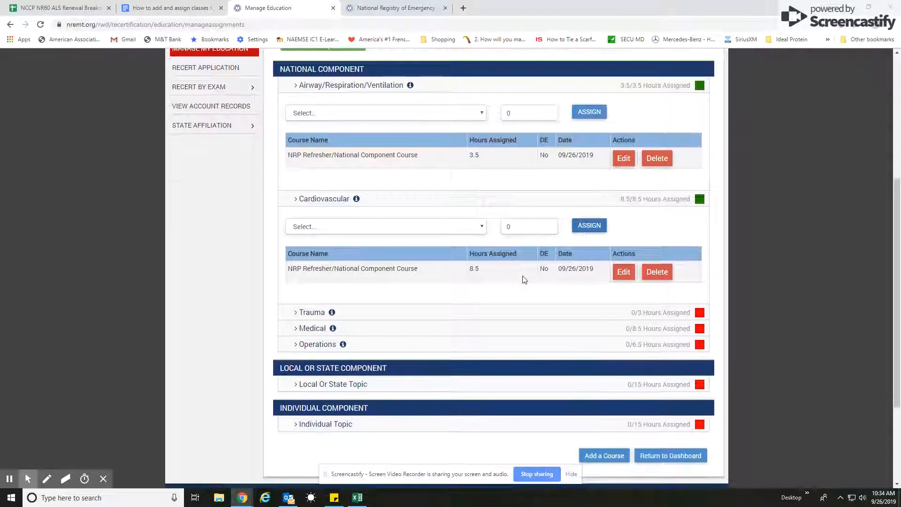
left_click(295, 221)
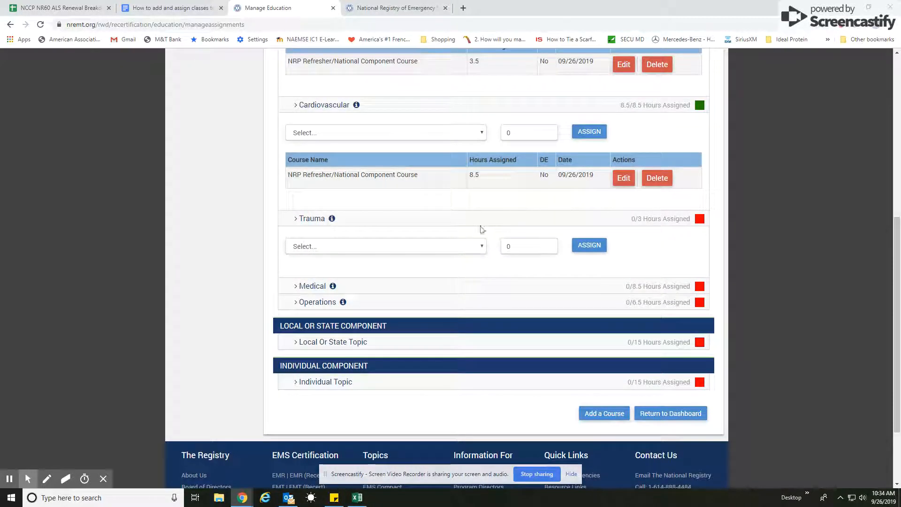
left_click(479, 251)
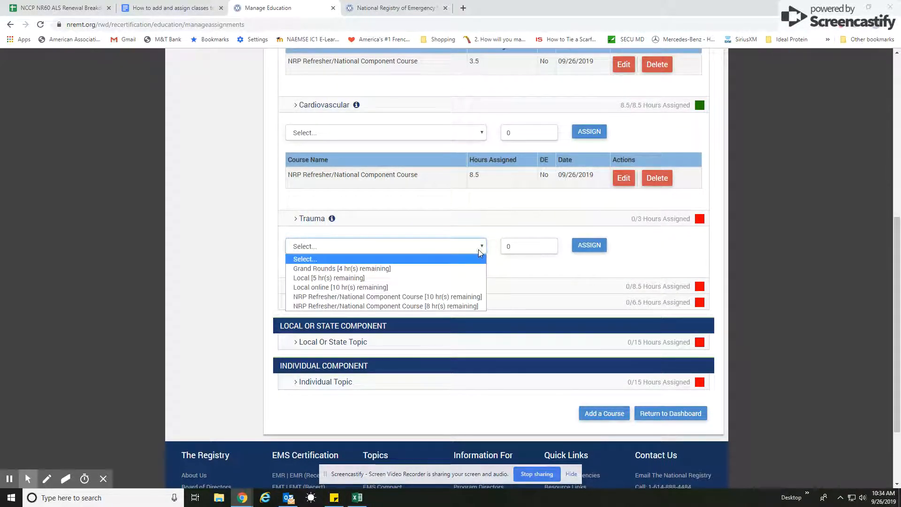
left_click(380, 308)
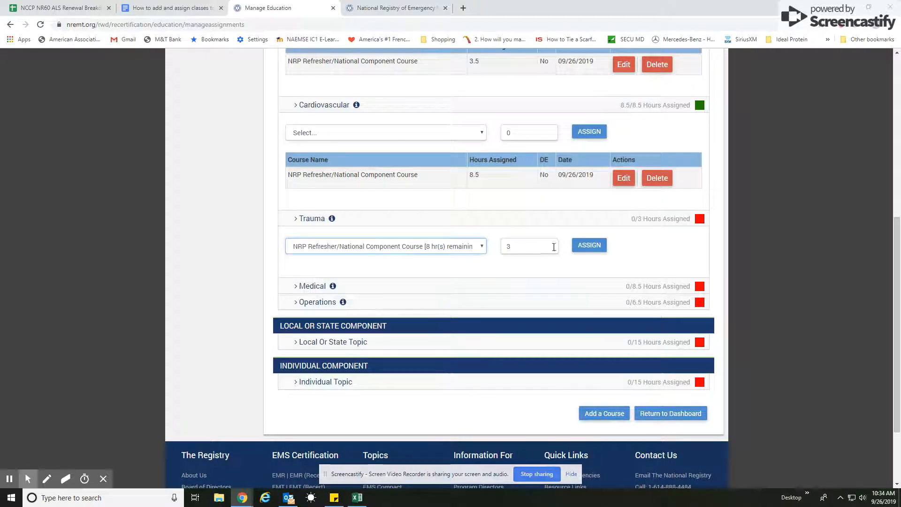
left_click(583, 247)
- Assign the last 5 hours of the in-class NRP Refresher/National Component Course to the Medical topic
scroll(430, 269, "down", 1)
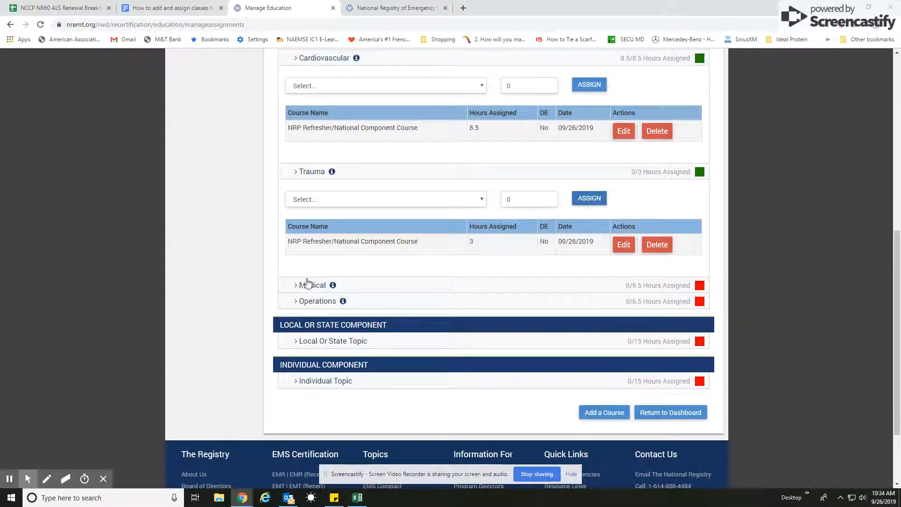
left_click(299, 286)
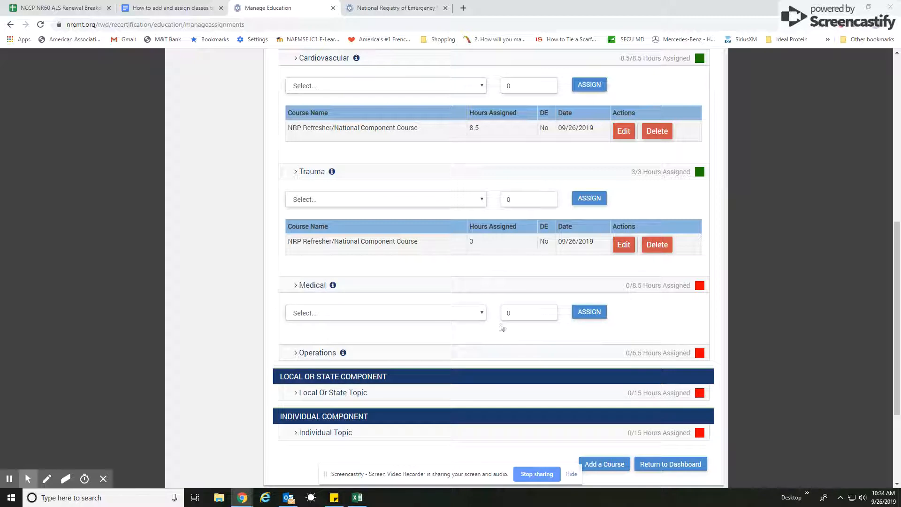
left_click(484, 313)
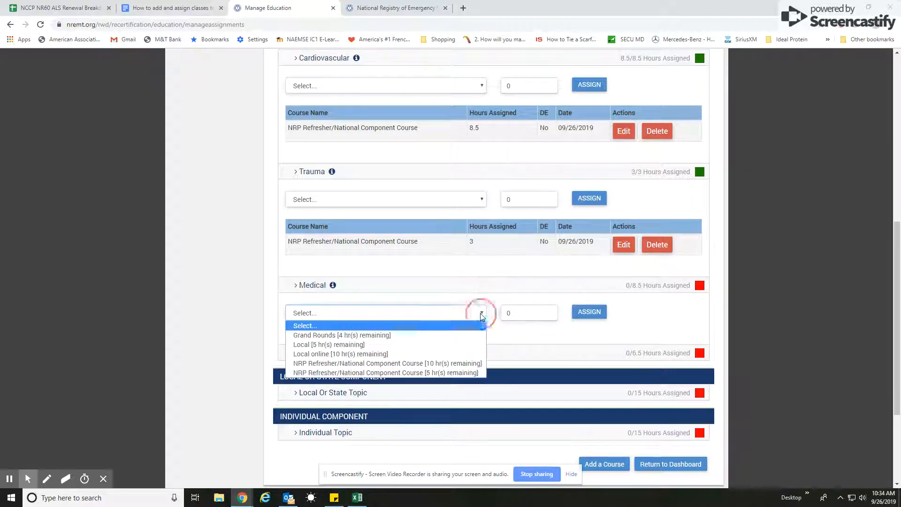
left_click(395, 373)
left_click(593, 313)
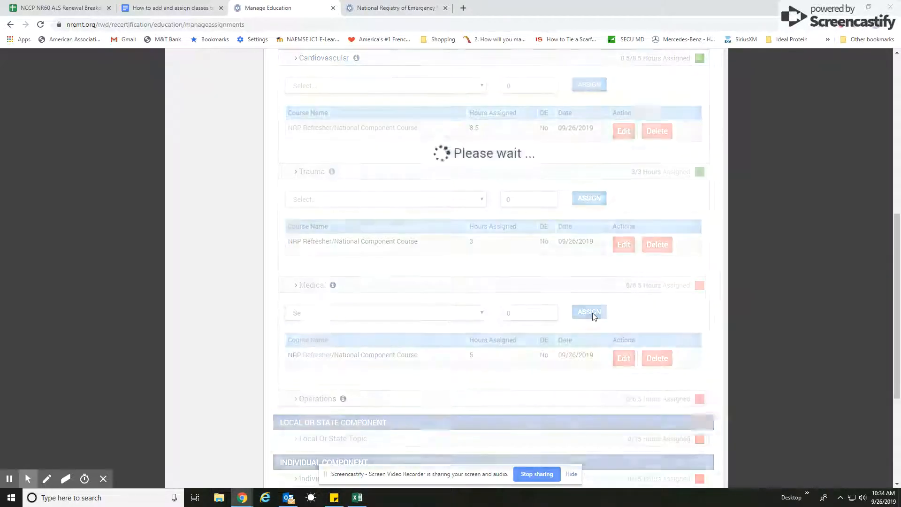
- Assign 6.5 hours of the 10-hour NRP Refresher/National Component Course to the Operations topic
scroll(594, 317, "down", 2)
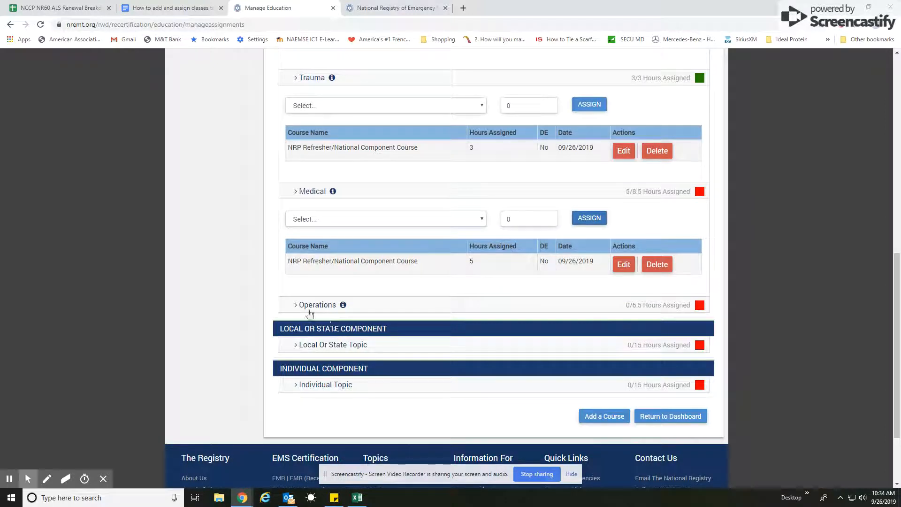
left_click(296, 306)
scroll(471, 282, "down", 1)
left_click(479, 286)
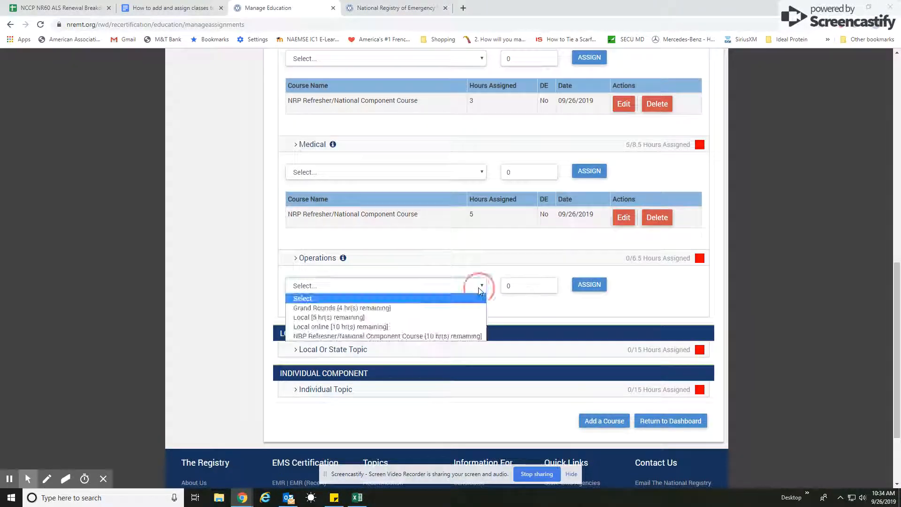
left_click(436, 337)
left_click(585, 285)
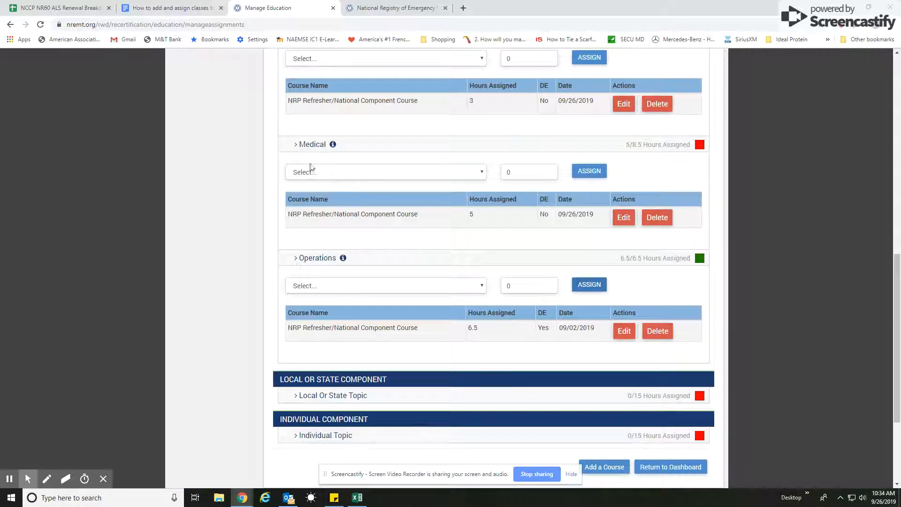
- Assign the remaining 3.5 hours of the NRP Refresher/National Component Course to Medical, then check the overall recertification progress
left_click(470, 172)
left_click(427, 223)
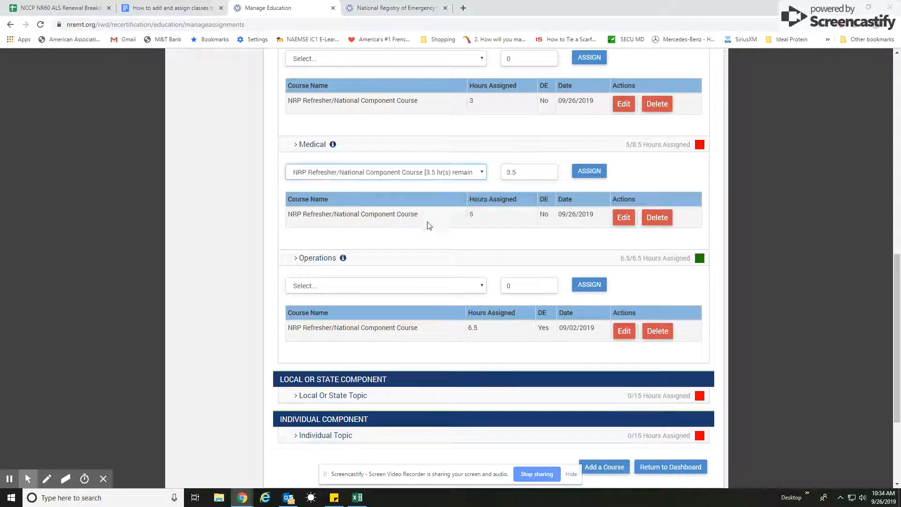
left_click(598, 173)
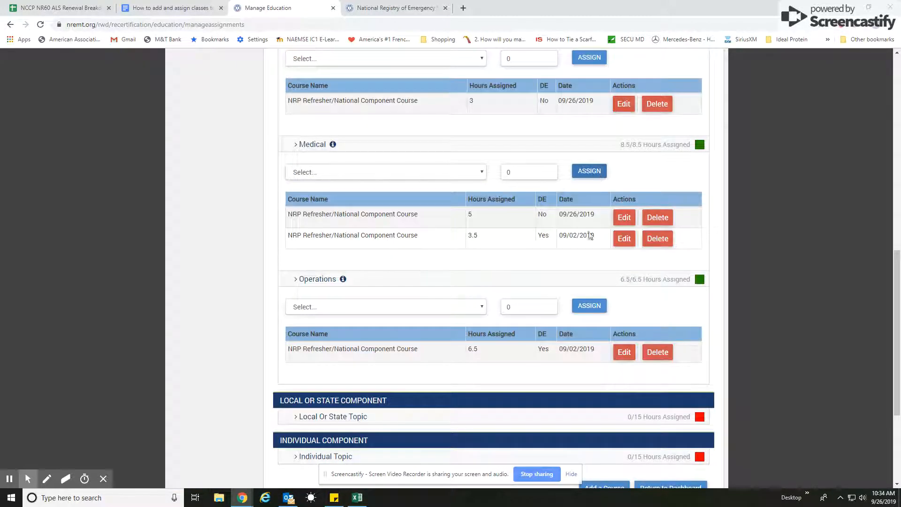
scroll(589, 237, "up", 8)
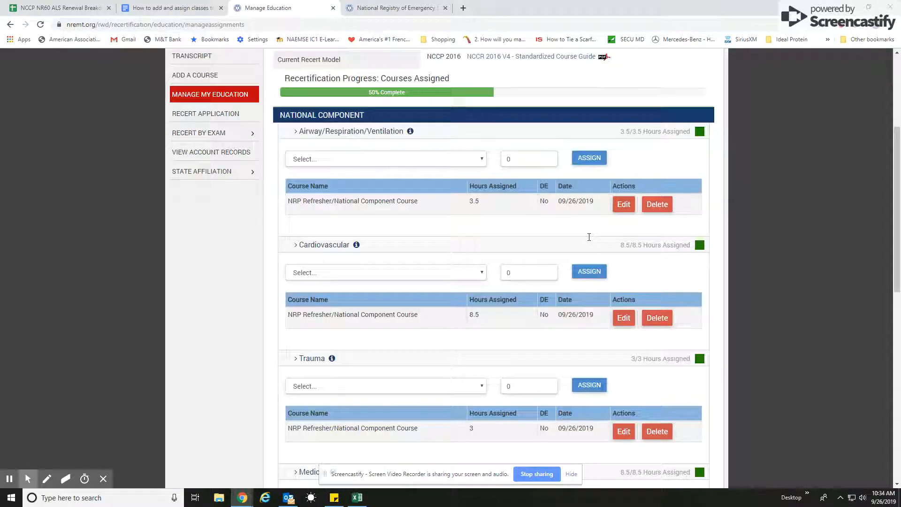
scroll(590, 241, "up", 2)
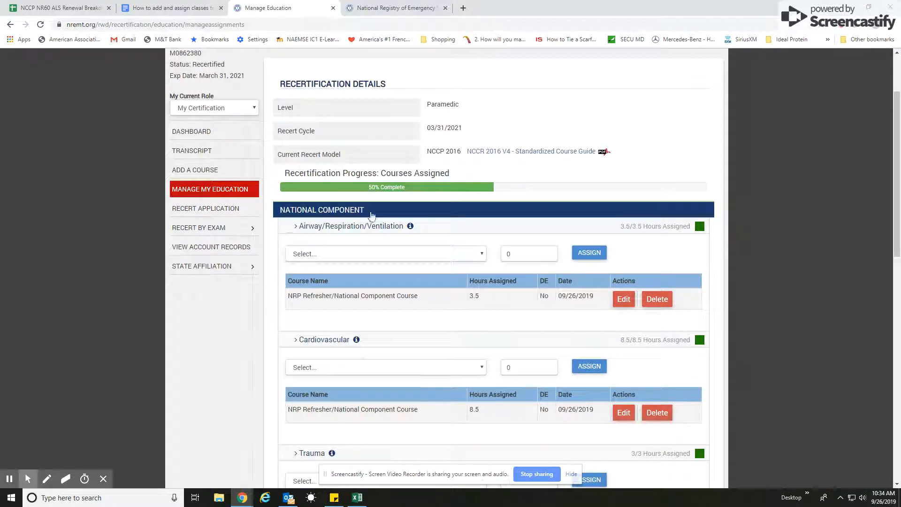
- Assign the 5-hour Local course to the Local Or State Topic in the Local or State Component
scroll(545, 231, "down", 10)
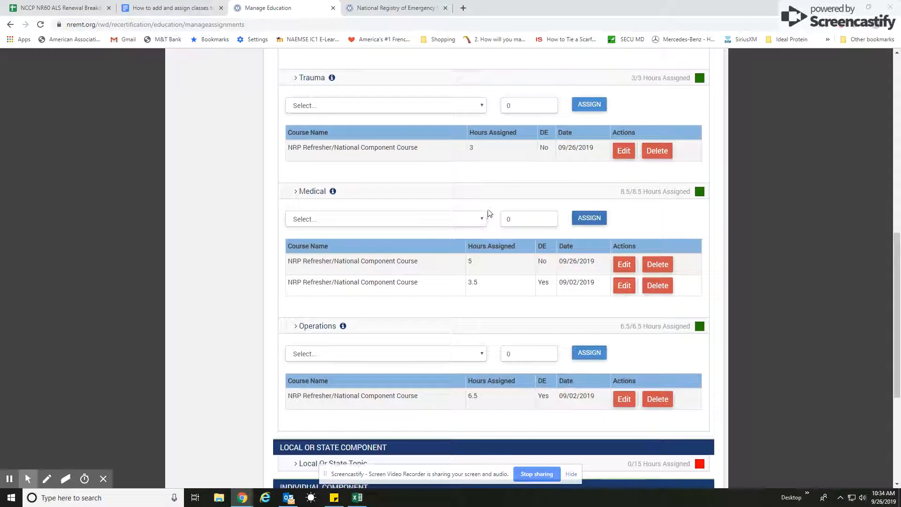
scroll(498, 207, "down", 3)
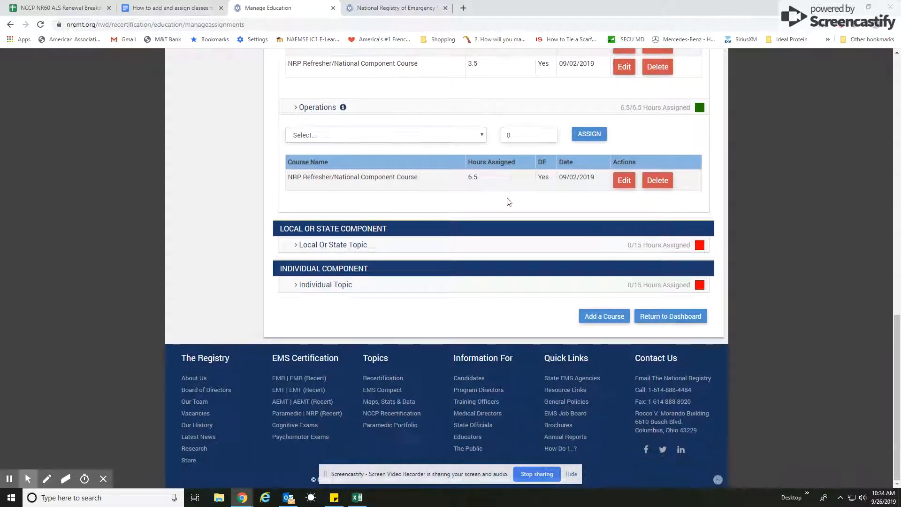
left_click(297, 246)
left_click(481, 277)
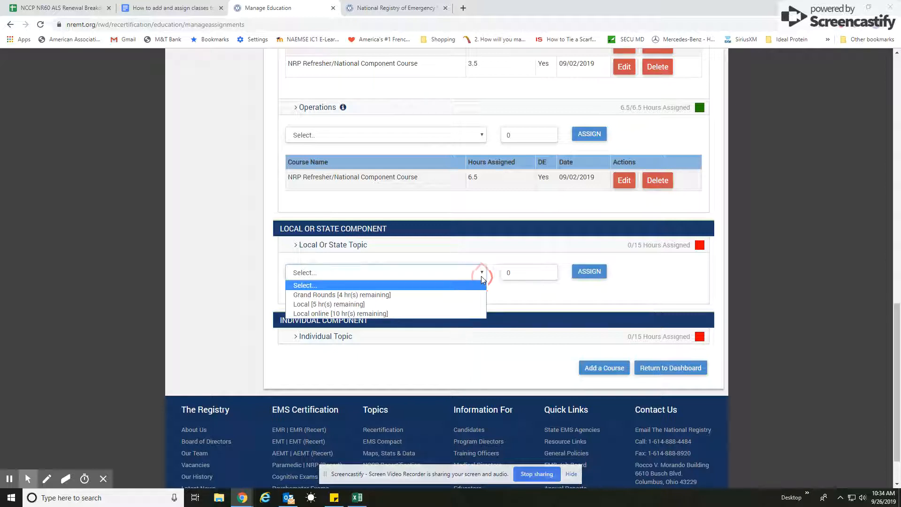
left_click(385, 305)
left_click(582, 275)
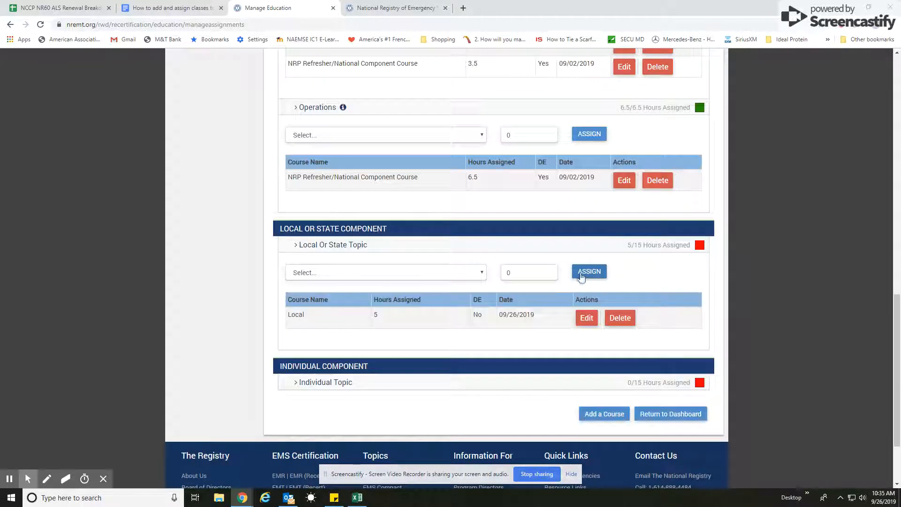
- Assign the 10-hour Local online course to the Local Or State Topic as well
left_click(481, 275)
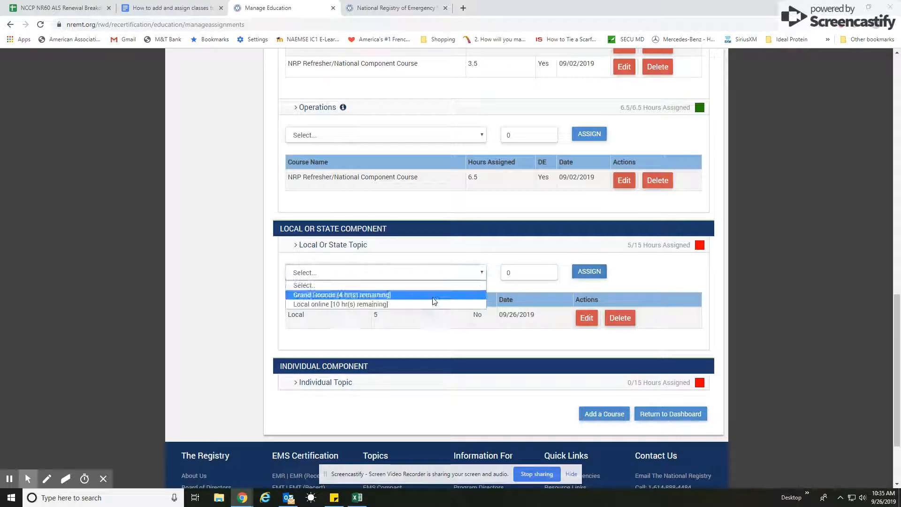
left_click(381, 304)
left_click(590, 272)
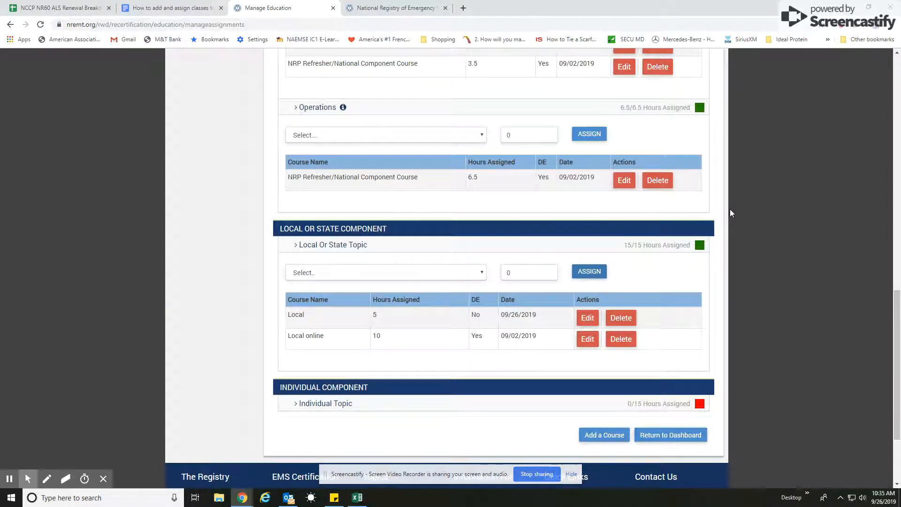
- Assign the 4-hour Grand Rounds course to the Individual Topic in the Individual Component
scroll(729, 207, "down", 3)
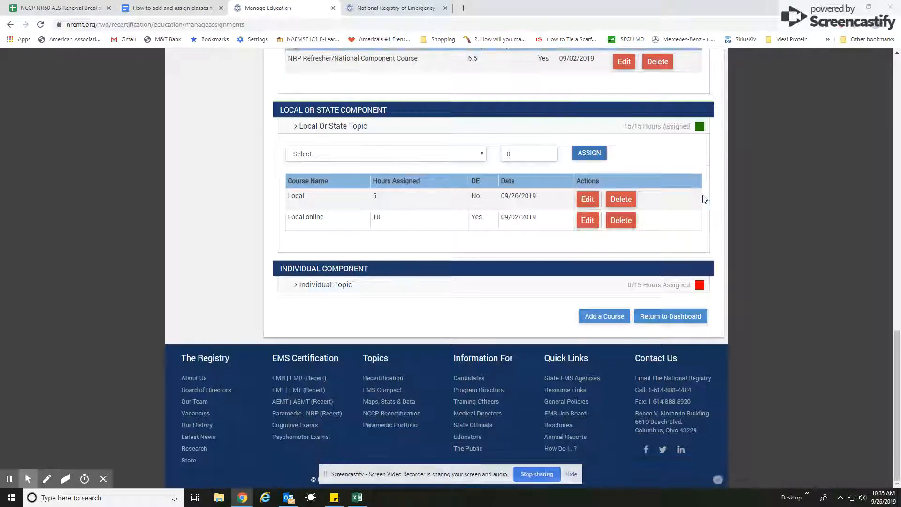
left_click(300, 285)
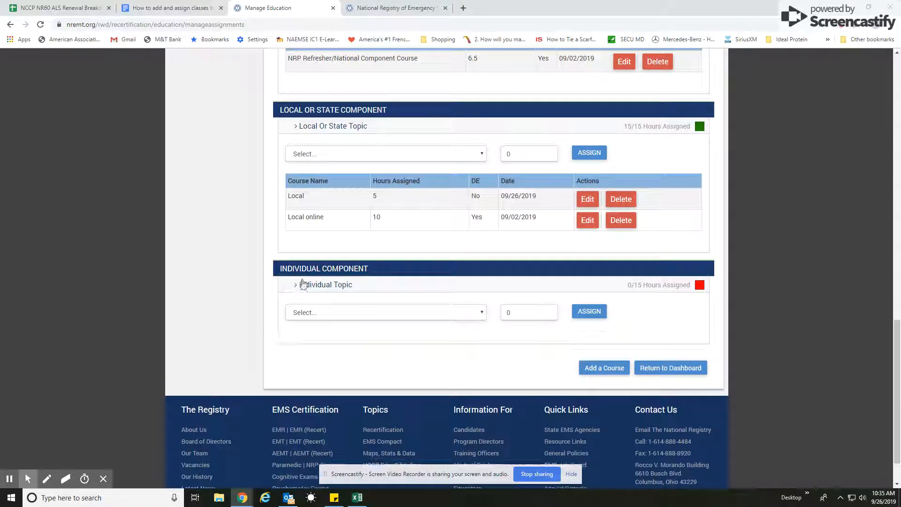
left_click(484, 314)
left_click(374, 335)
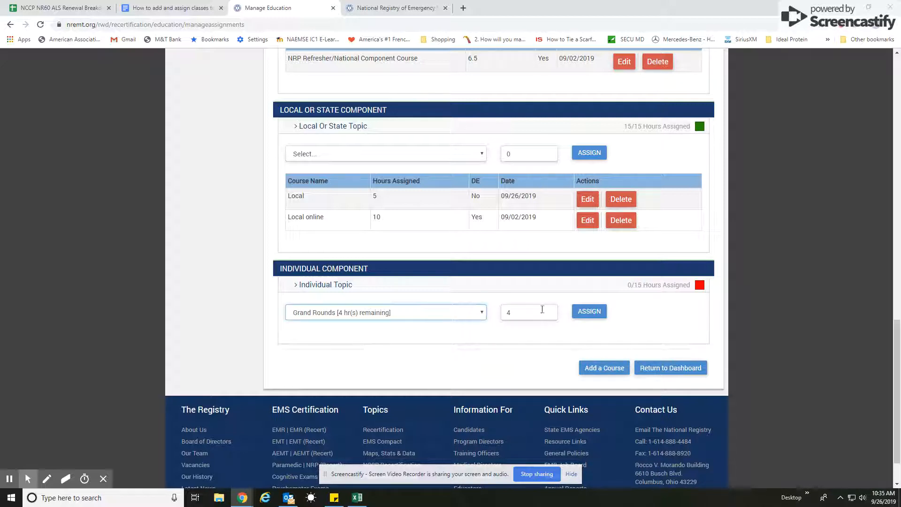
left_click(588, 311)
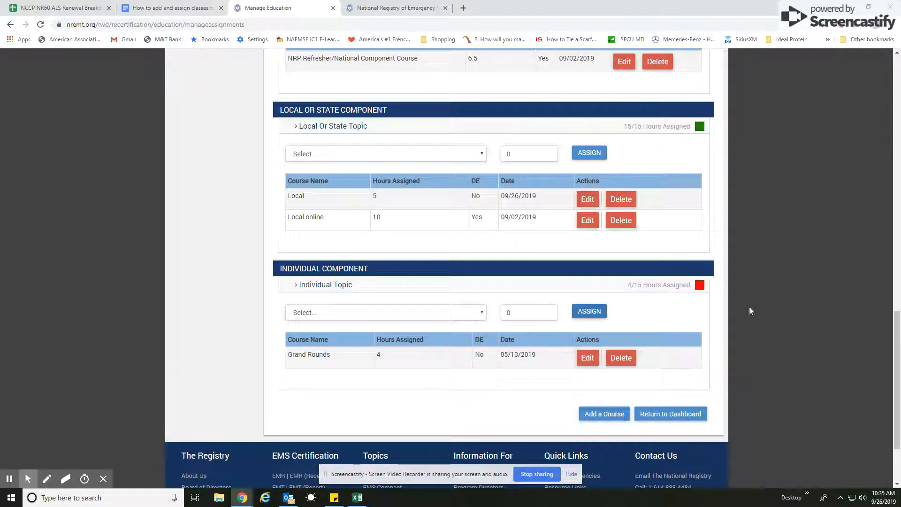
- Review the assigned hours, return to the certification dashboard and open Step 3 for submitting the recertification application
scroll(708, 321, "up", 1)
scroll(708, 320, "up", 6)
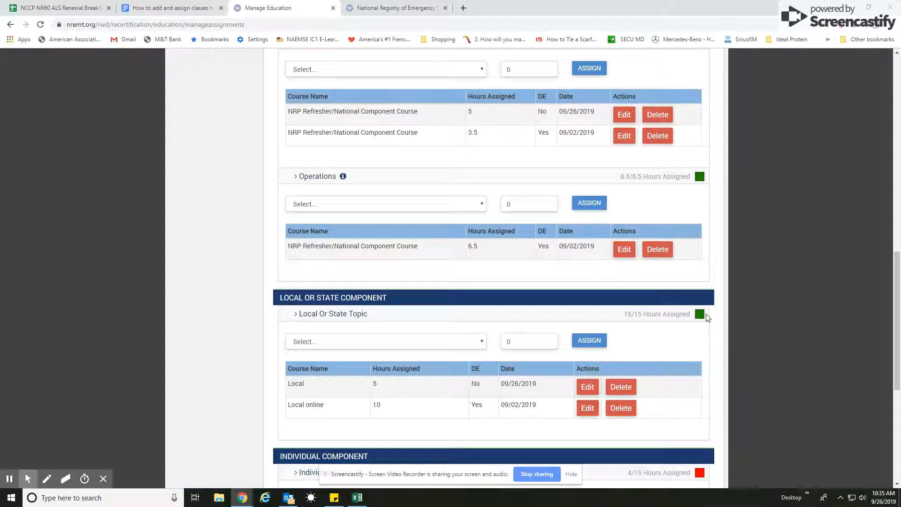
scroll(653, 268, "down", 9)
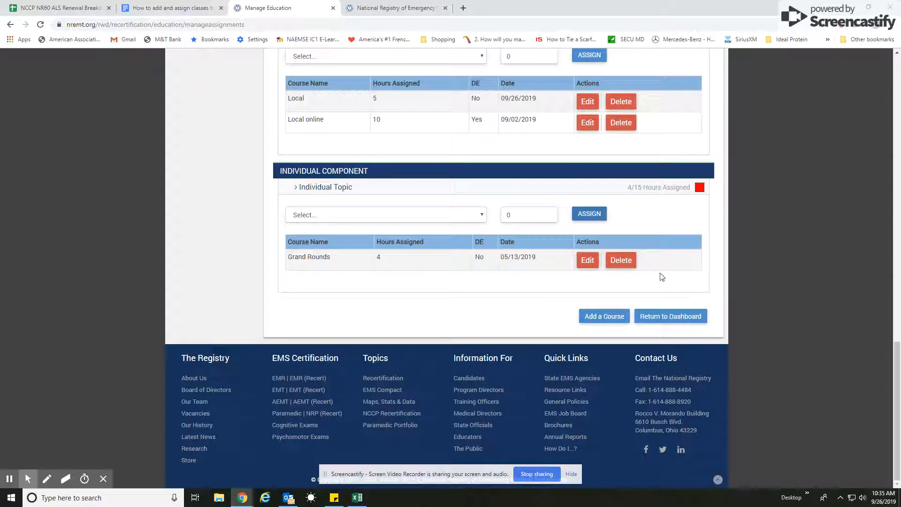
left_click(684, 316)
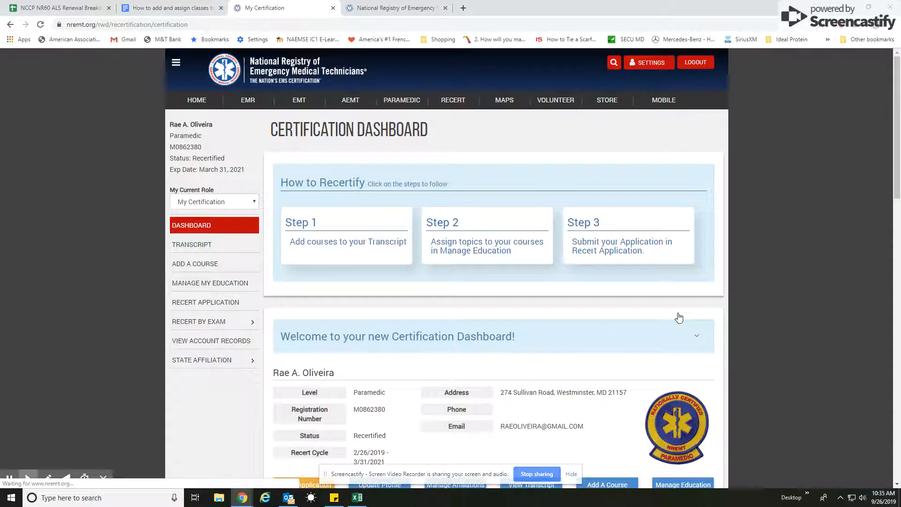
left_click(602, 243)
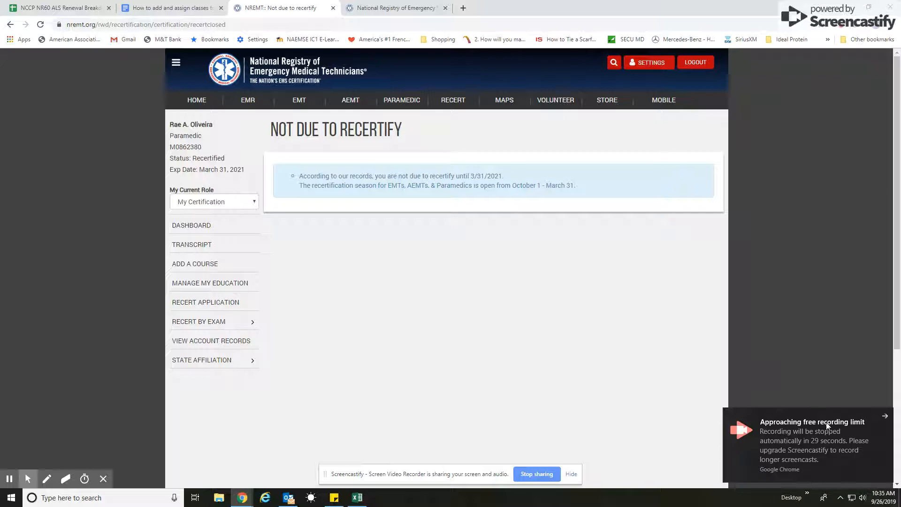
left_click(885, 418)
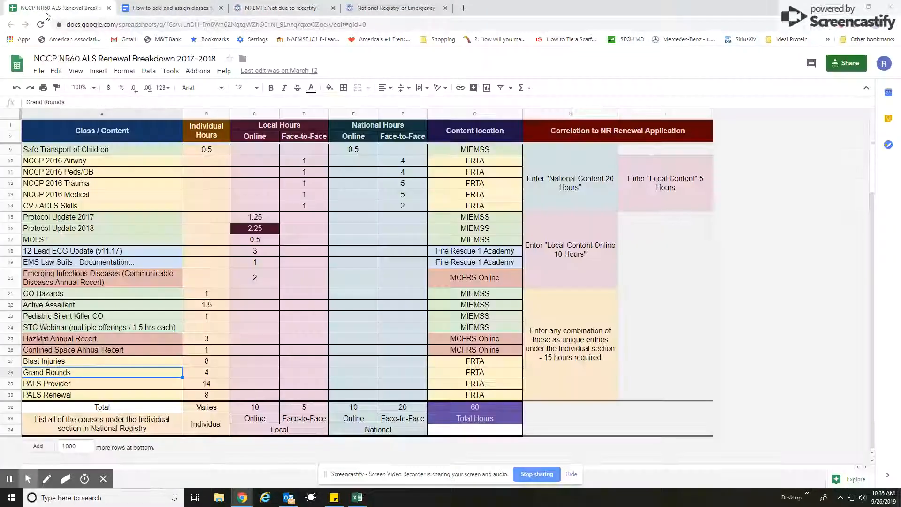
- Switch to the ALS renewal breakdown spreadsheet and then to the instructions document on adding and assigning classes
left_click(47, 9)
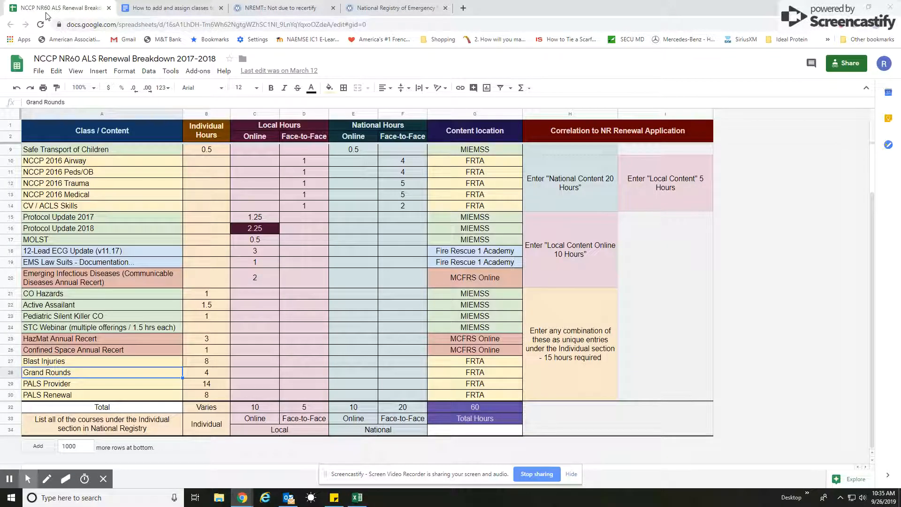
left_click(164, 8)
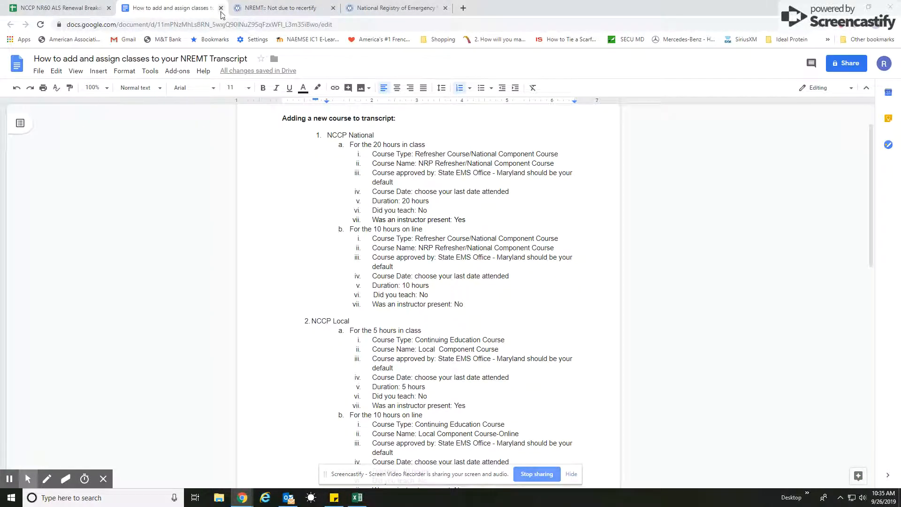